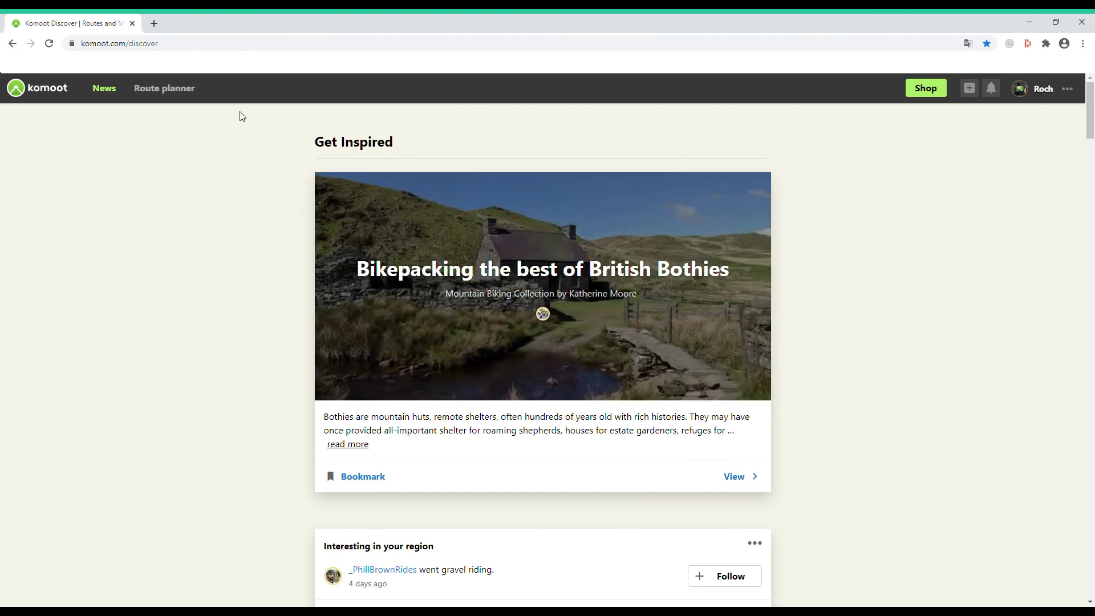
Leave the news feed and open Komoot's Route Planner from the top navigation
left_click(163, 91)
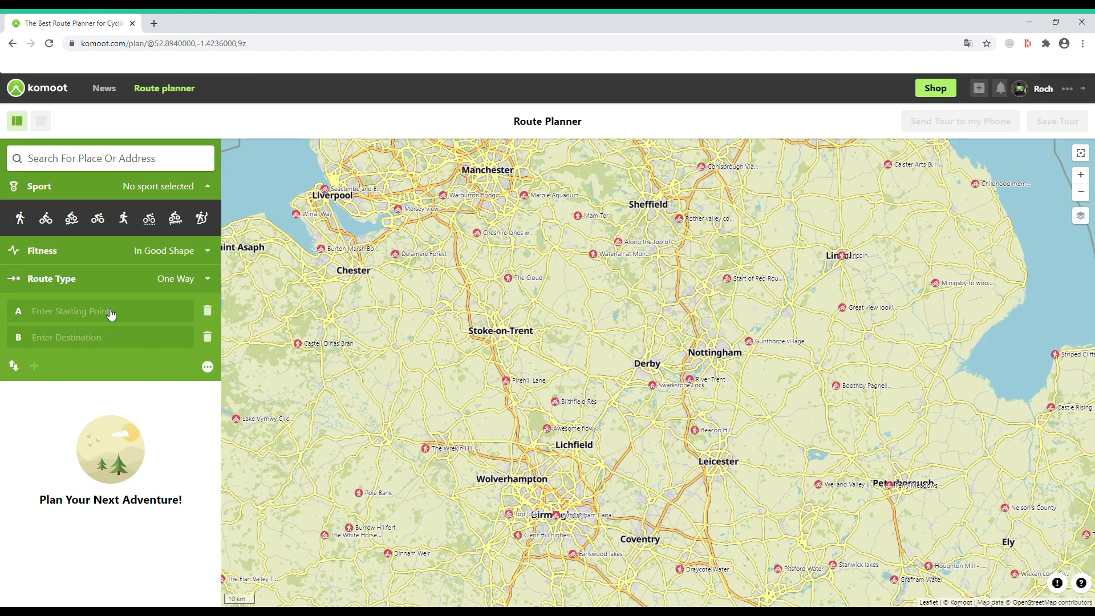
Set Derby as the route's starting point
left_click(112, 314)
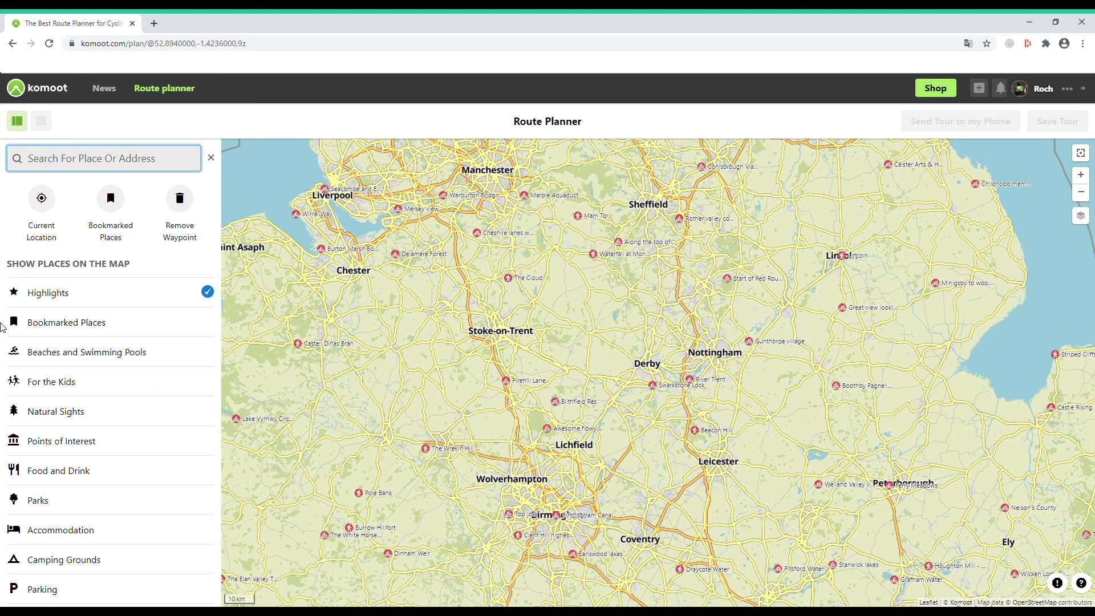
type("Der")
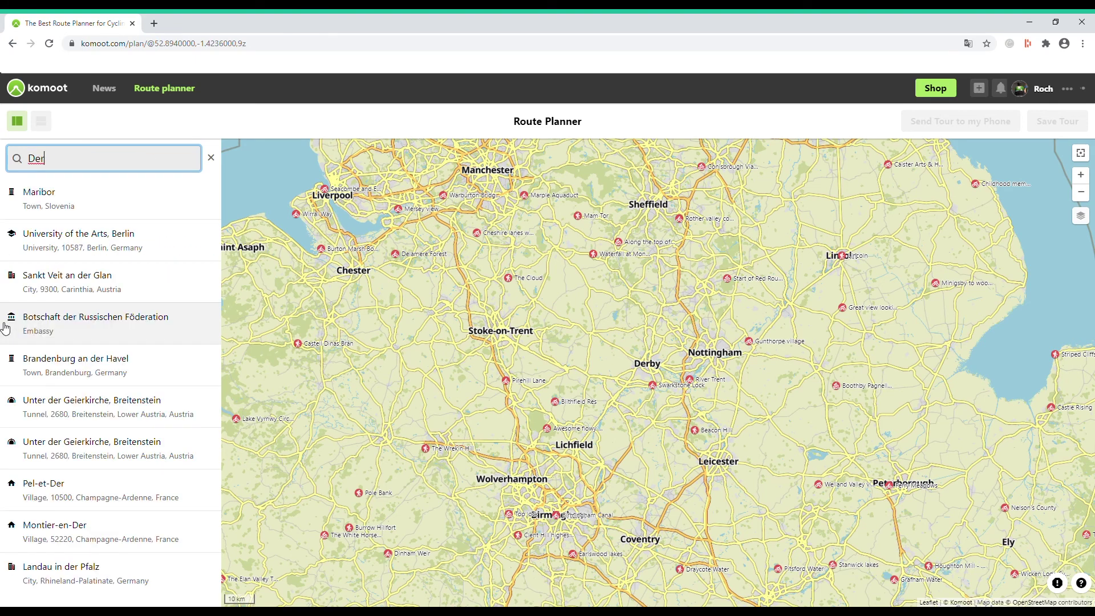
type("by")
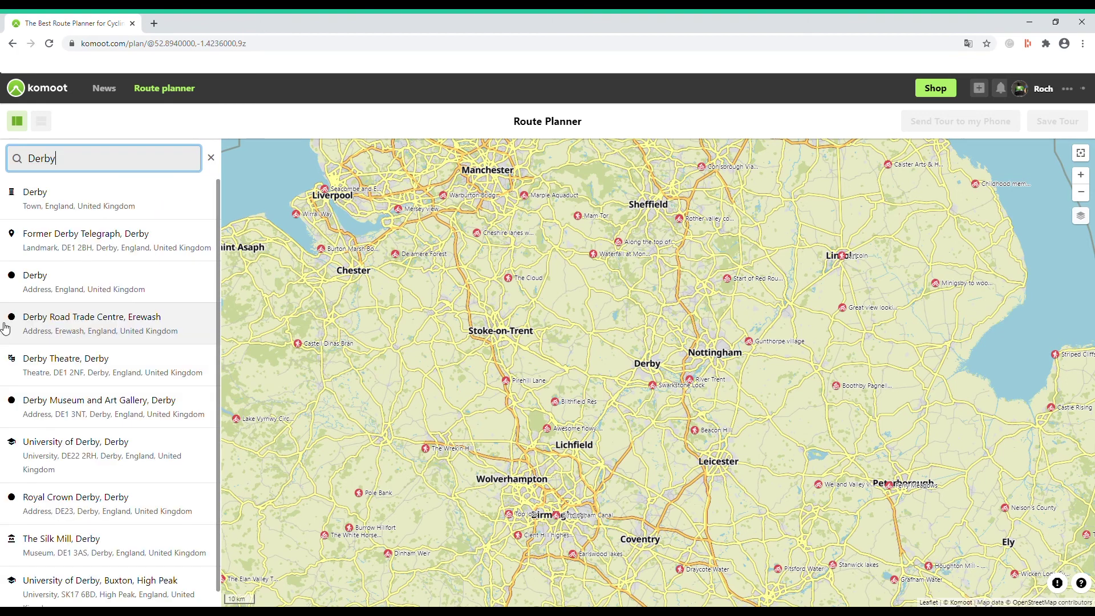
left_click(52, 208)
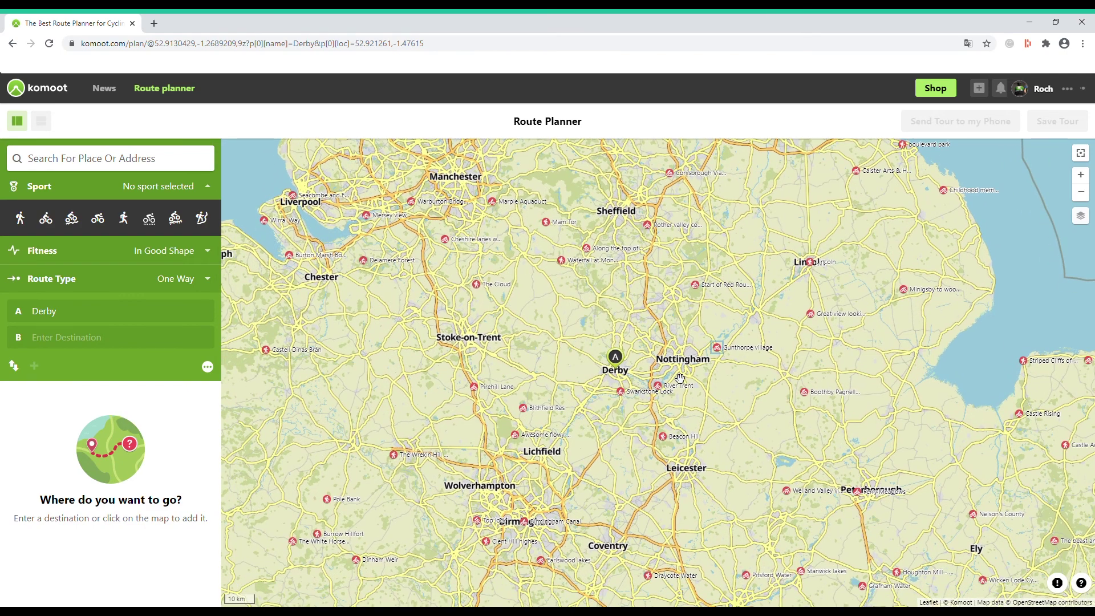
Make Nottingham the destination and pick the Mountain Biking route (25.6 km, 200 m climbing)
left_click(80, 159)
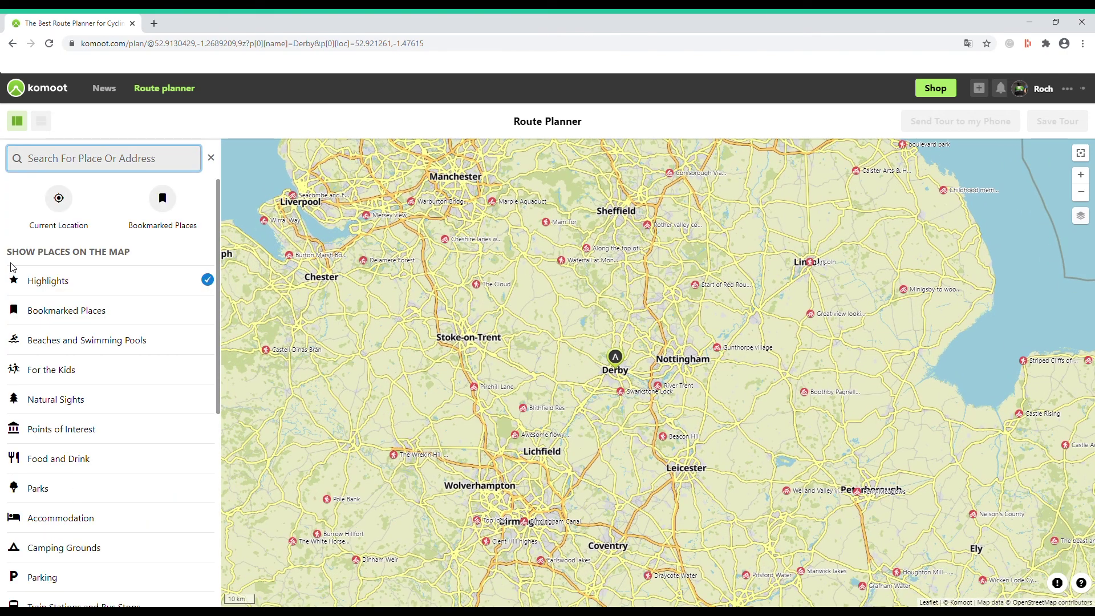
type("nott")
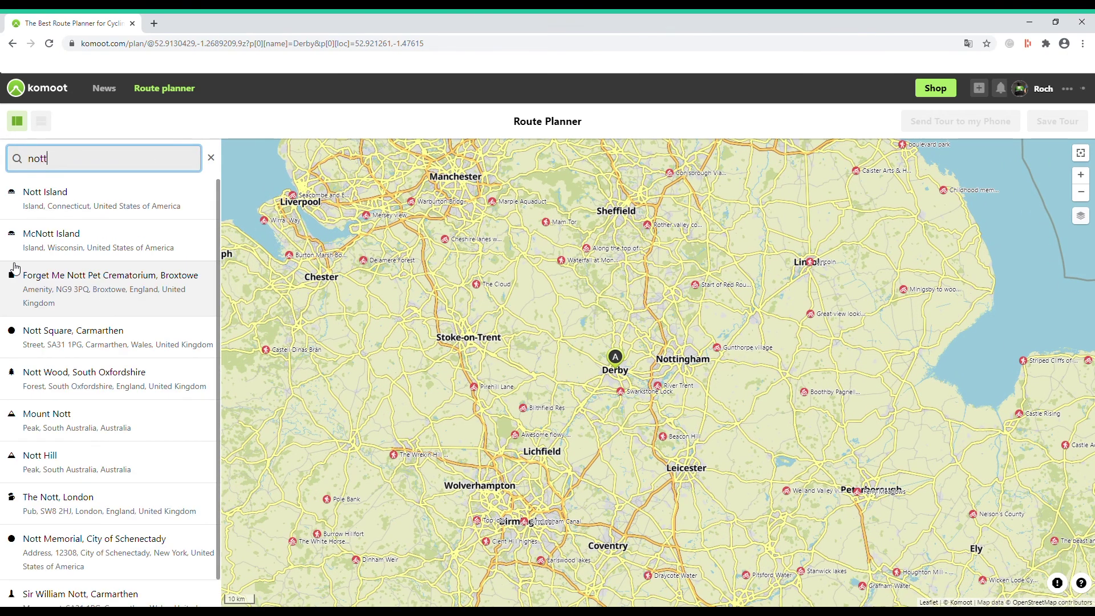
type("ing")
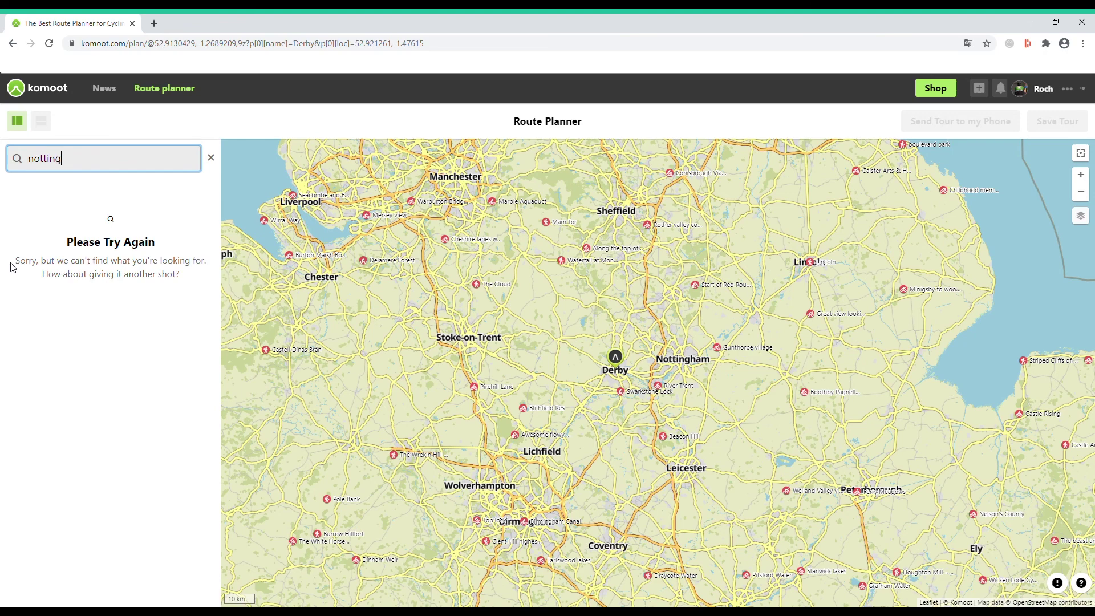
type("h")
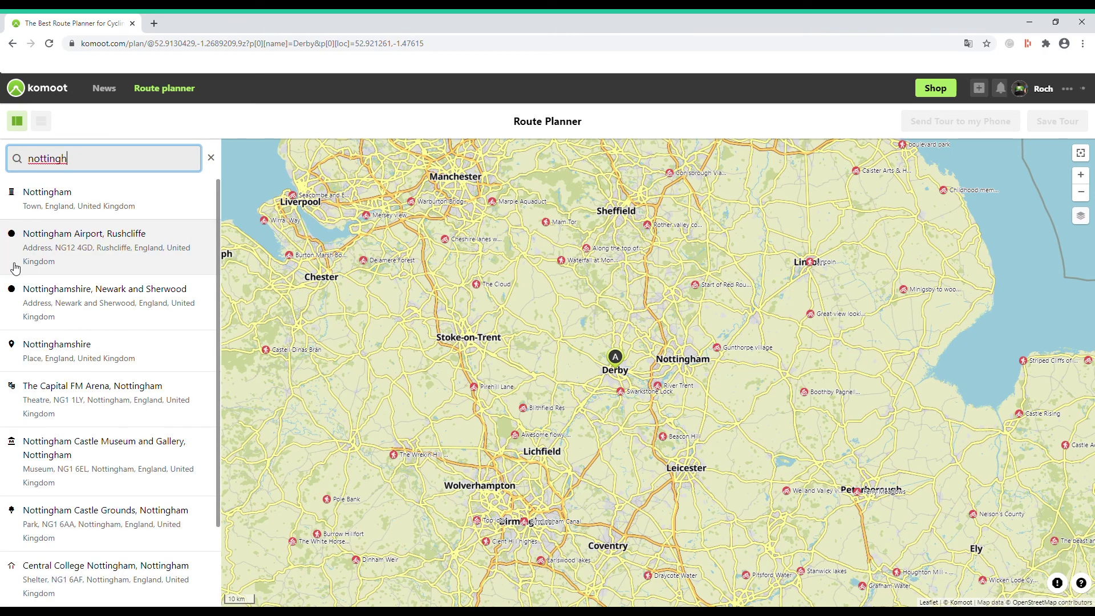
left_click(26, 196)
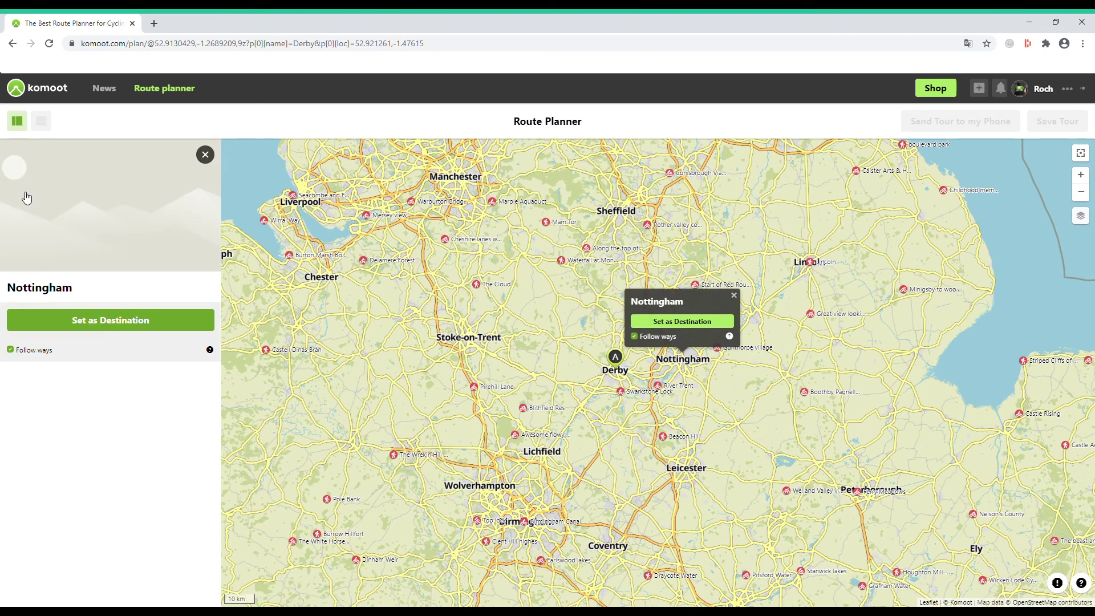
left_click(646, 323)
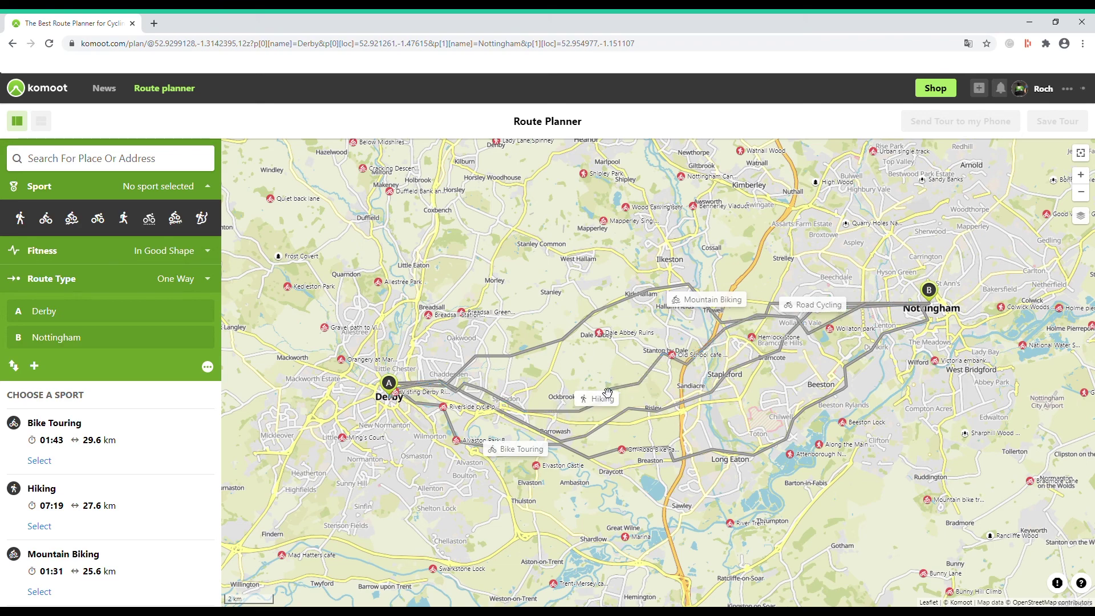
left_click(704, 307)
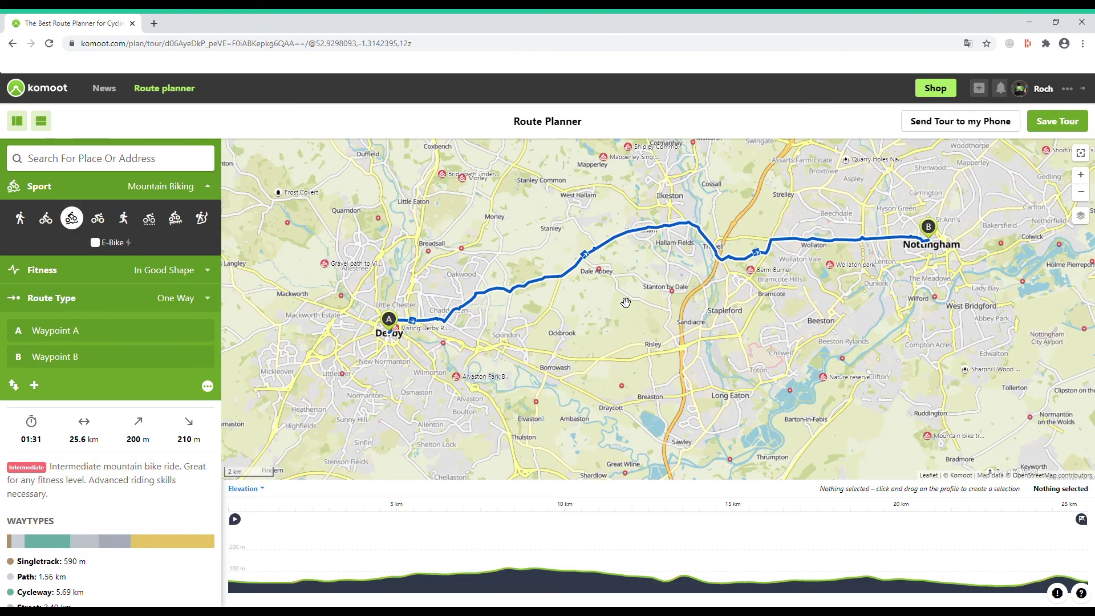
Include the Berm Burner highlight on the route, bringing it to 26.1 km and 230 m climbing
scroll(642, 270, "up", 2)
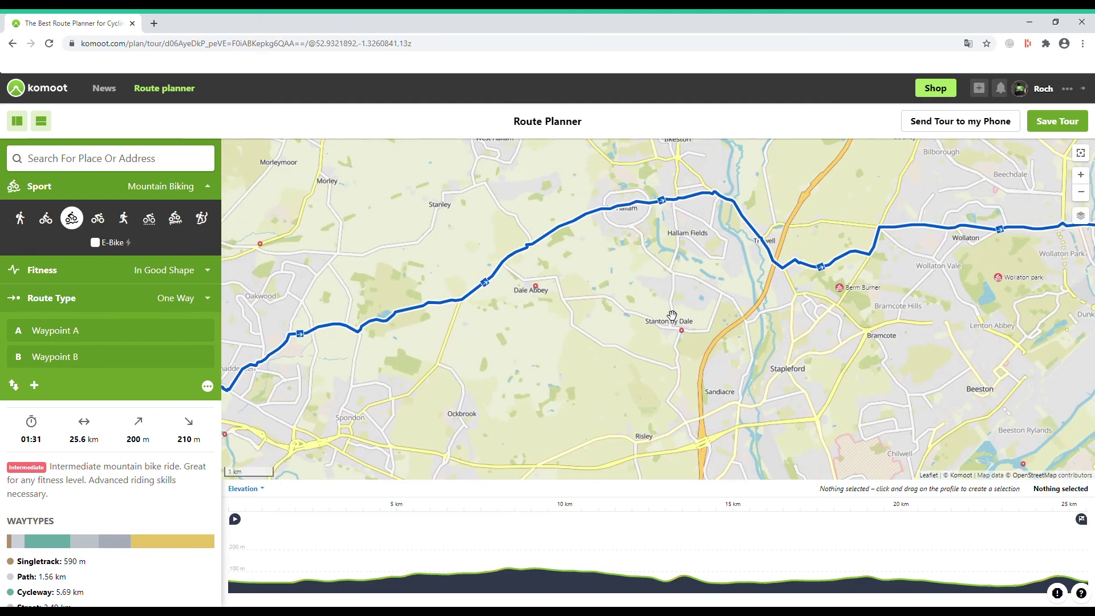
scroll(661, 300, "down", 2)
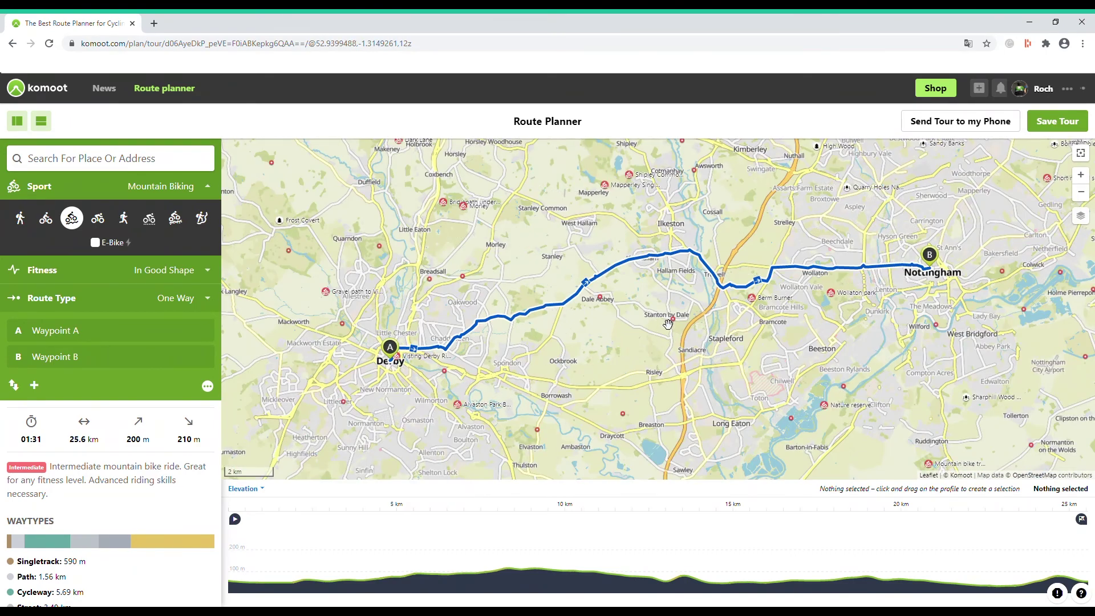
left_click(753, 299)
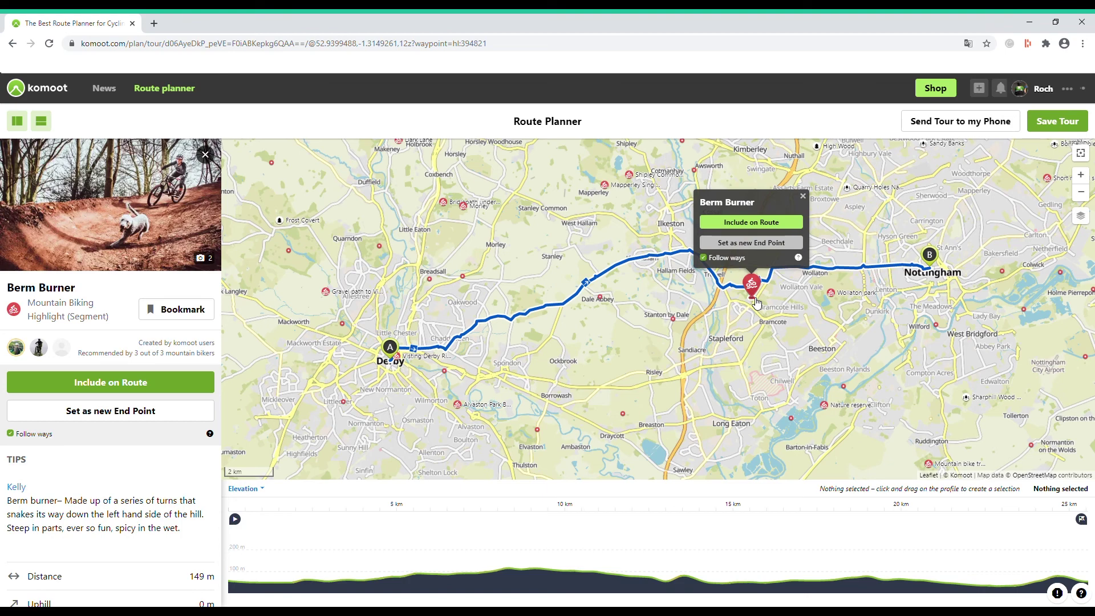
left_click(753, 227)
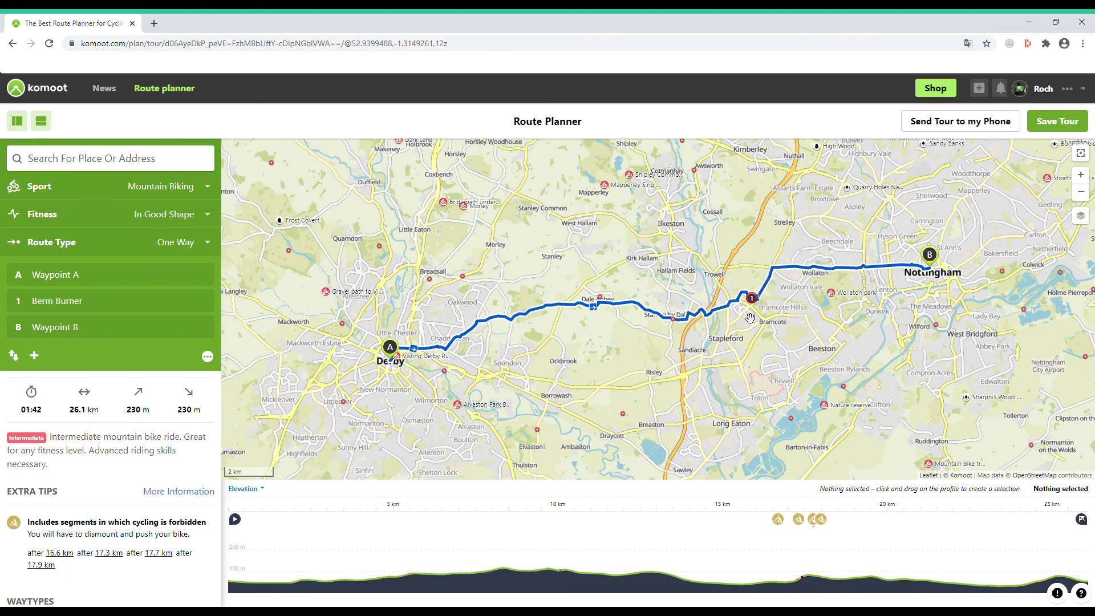
mouse_move(114, 320)
left_click(206, 193)
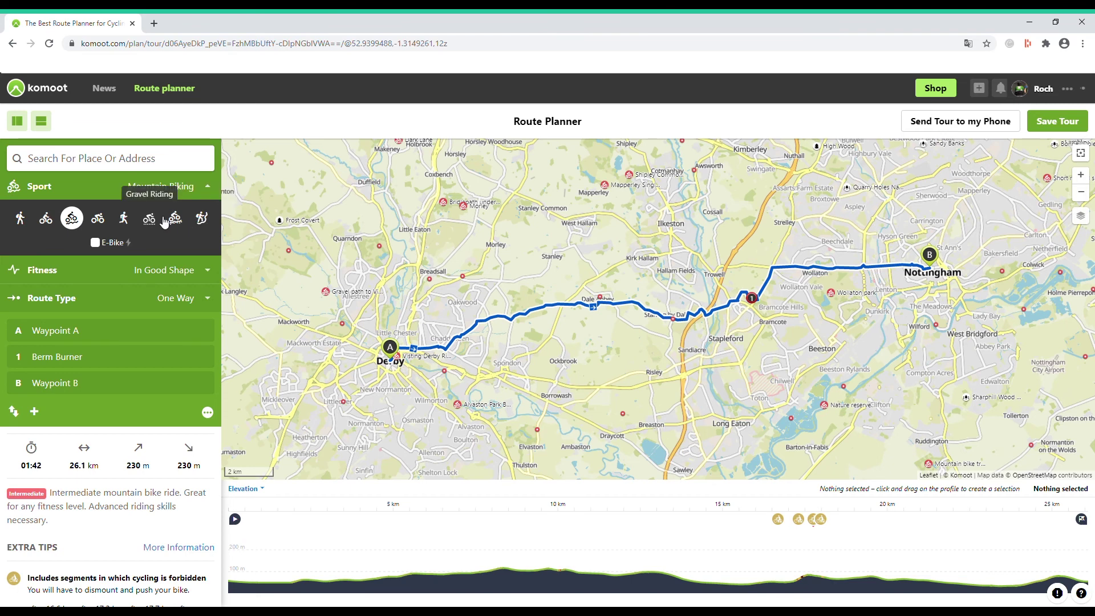
left_click(210, 190)
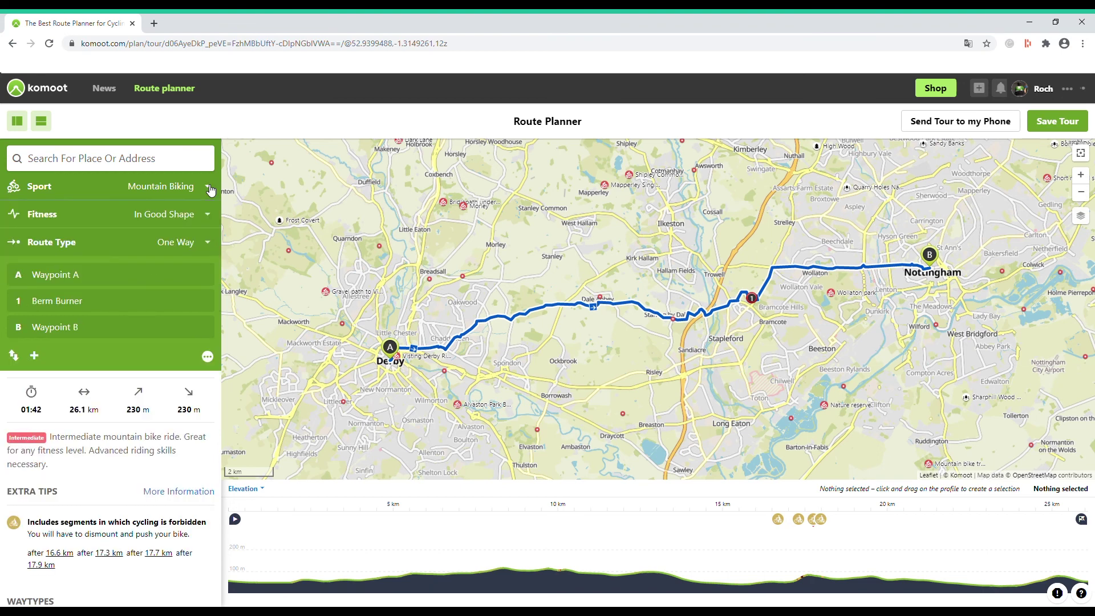
left_click(210, 215)
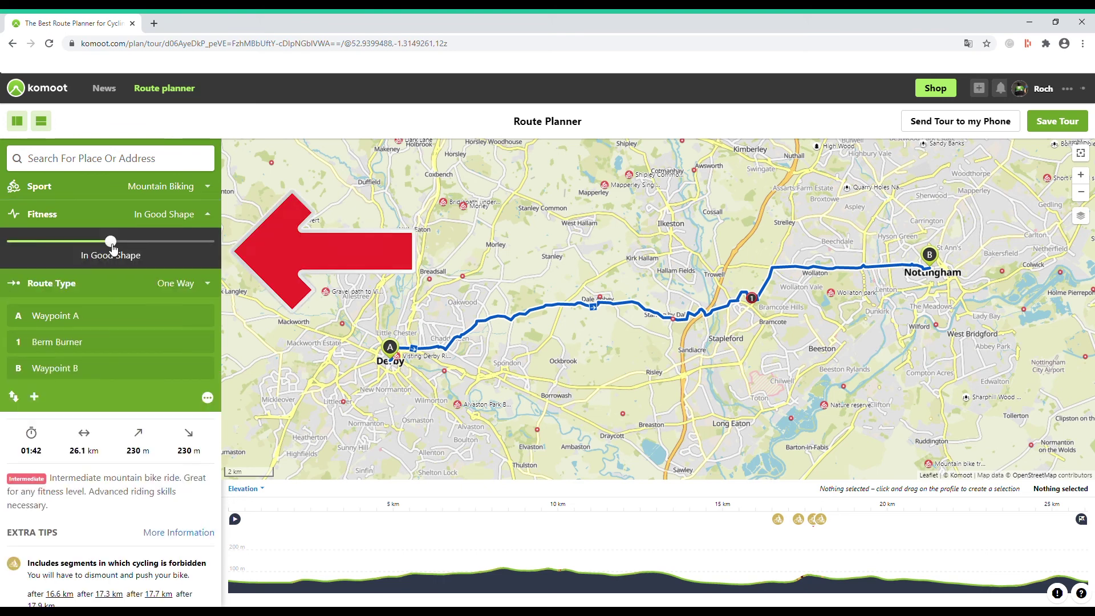
left_click_drag(93, 249, 36, 246)
left_click_drag(180, 246, 189, 244)
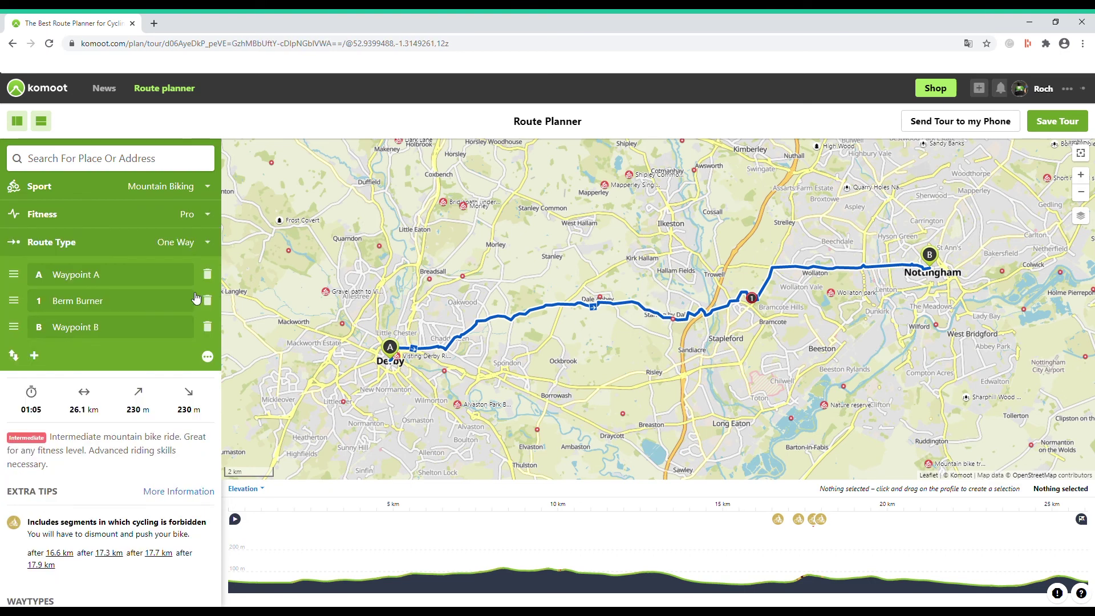
left_click(207, 214)
left_click(109, 242)
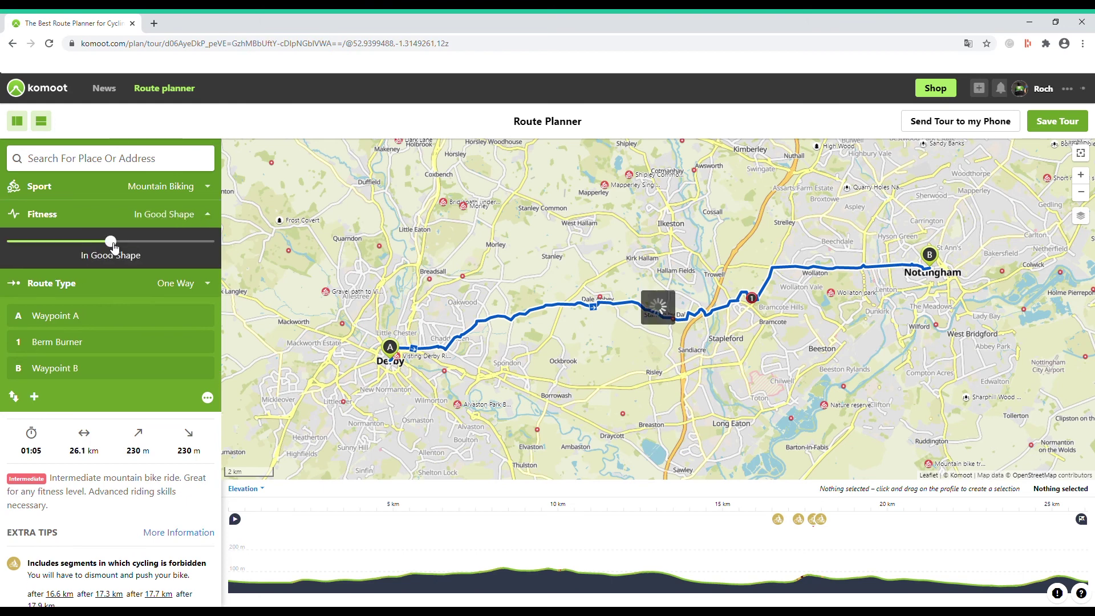
left_click(210, 280)
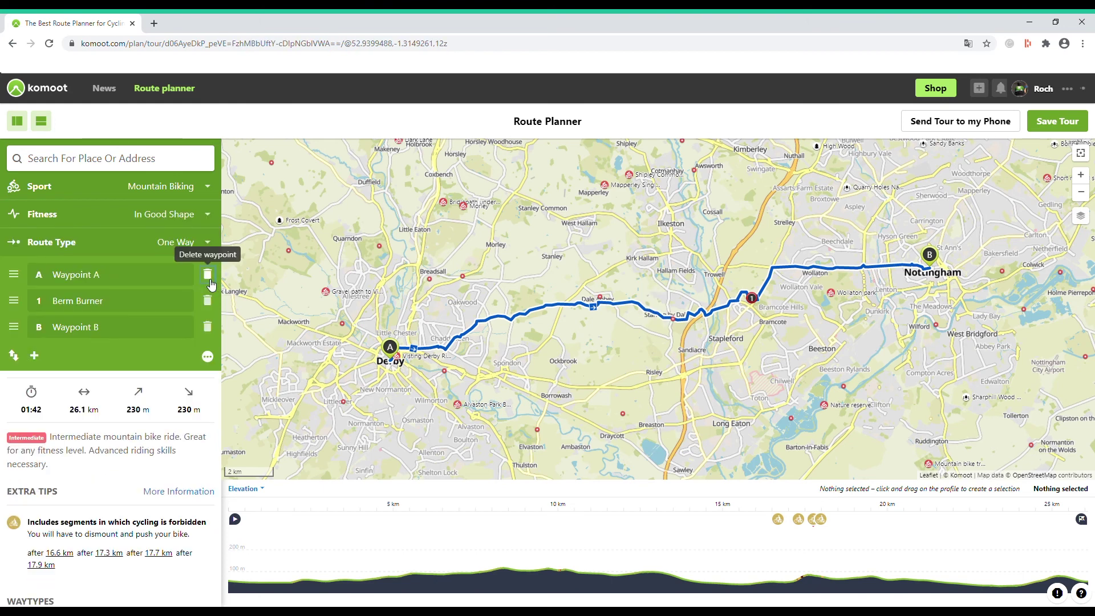
left_click(208, 276)
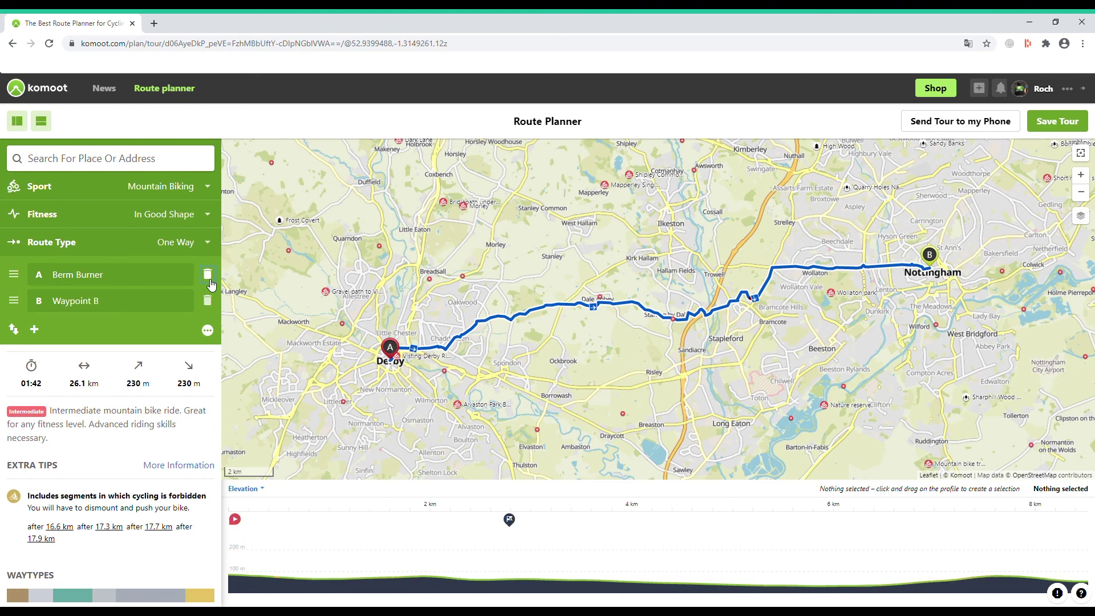
left_click(208, 243)
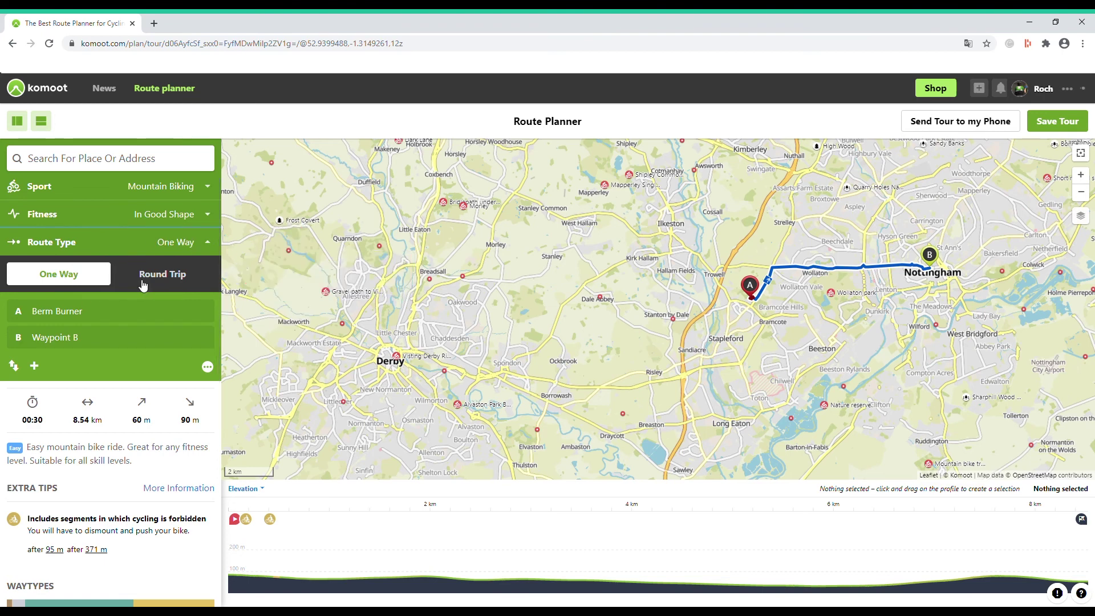
left_click(208, 242)
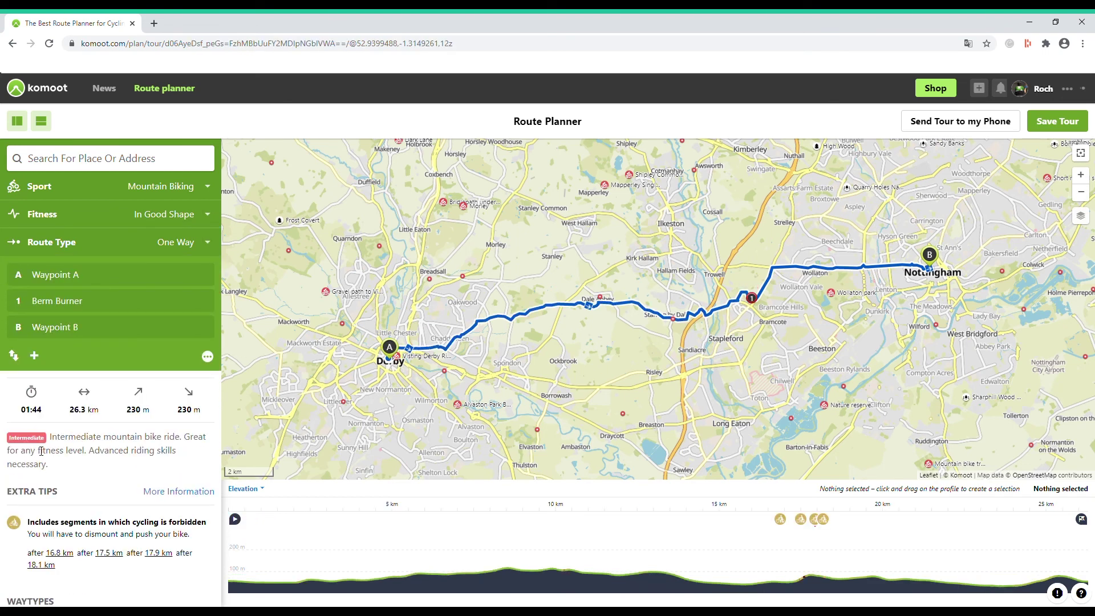
scroll(41, 452, "down", 7)
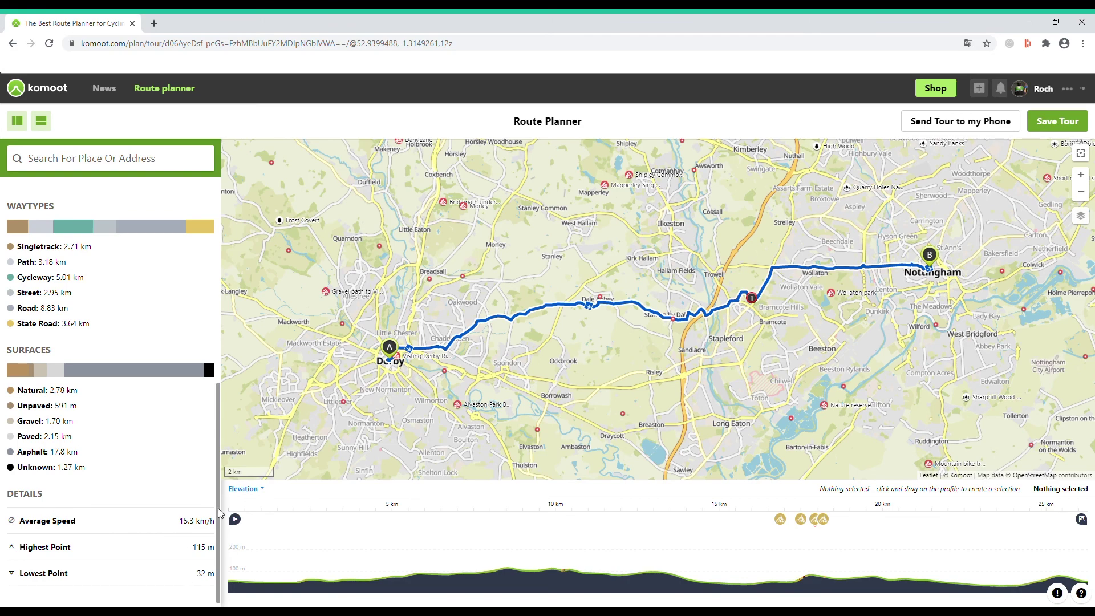
scroll(86, 284, "up", 7)
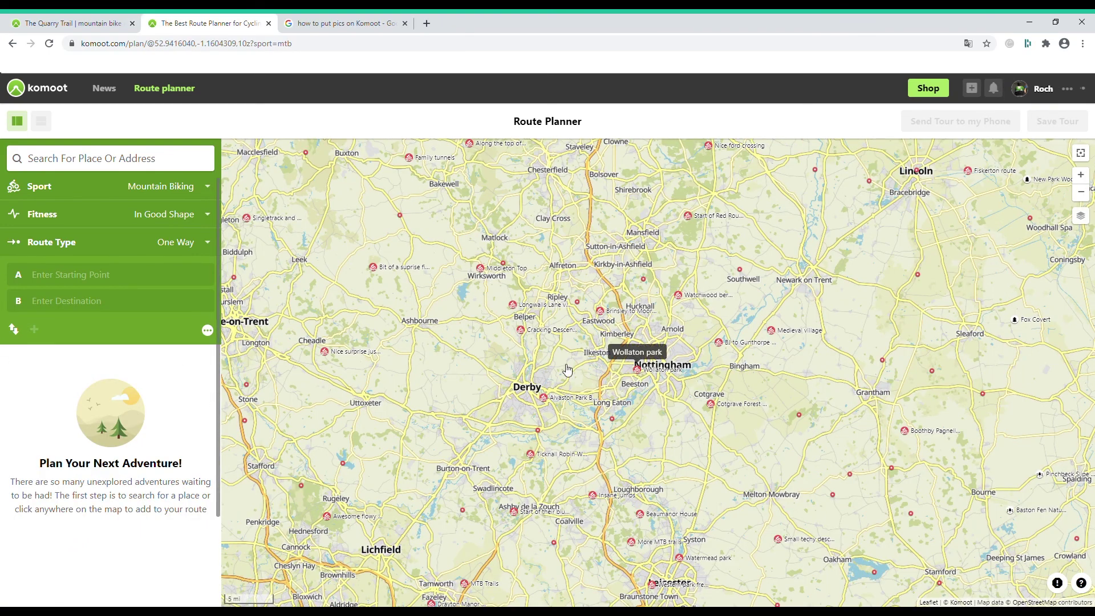
Search 'Stone', select Stoney Middleton and close its place card
left_click(69, 163)
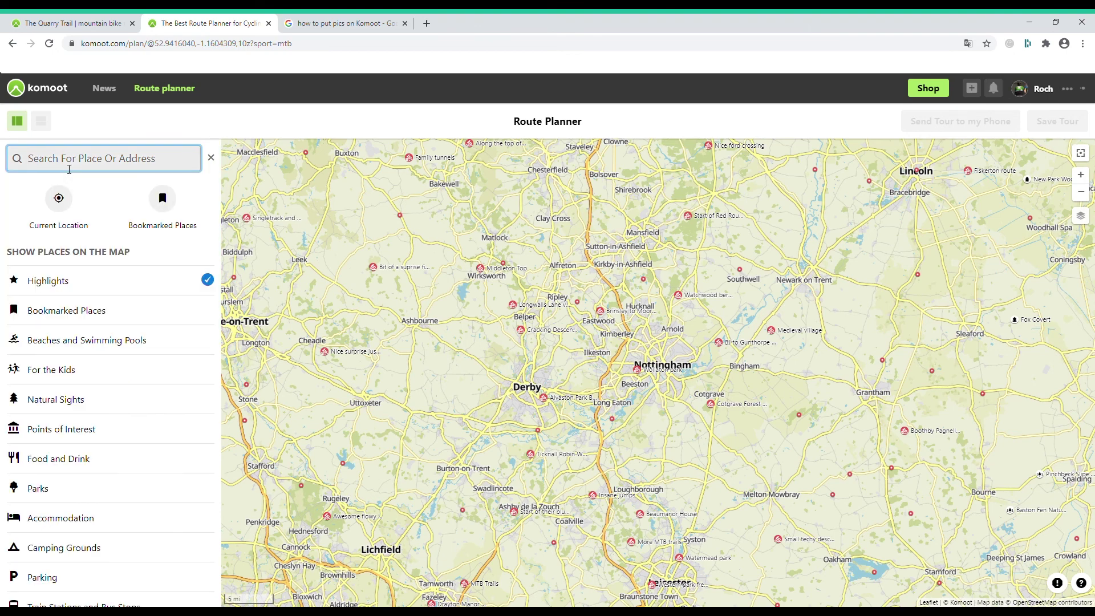
type("Stoney")
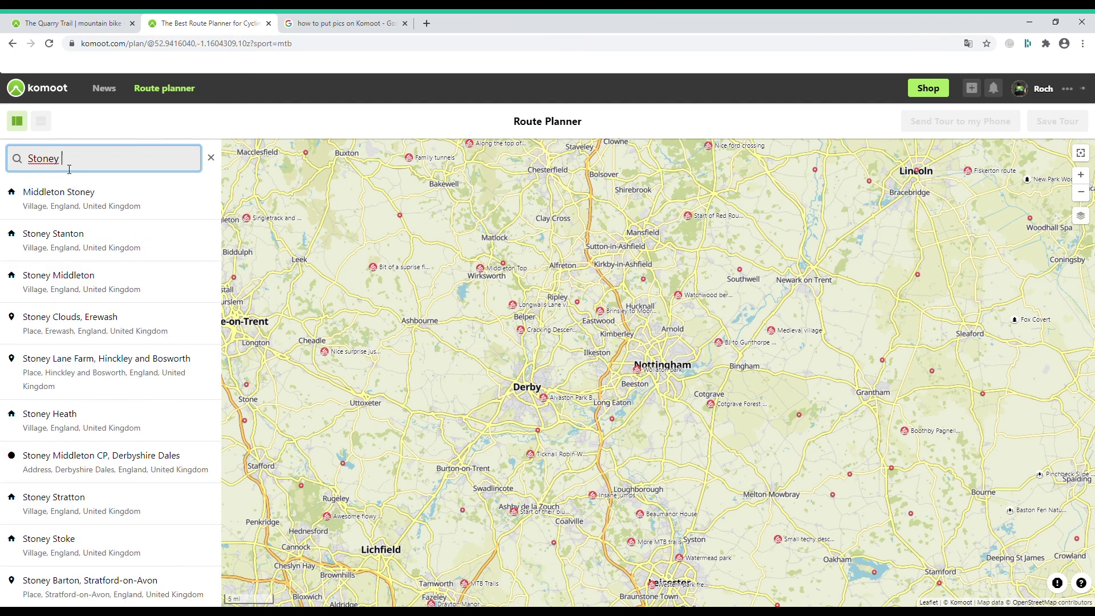
left_click(87, 282)
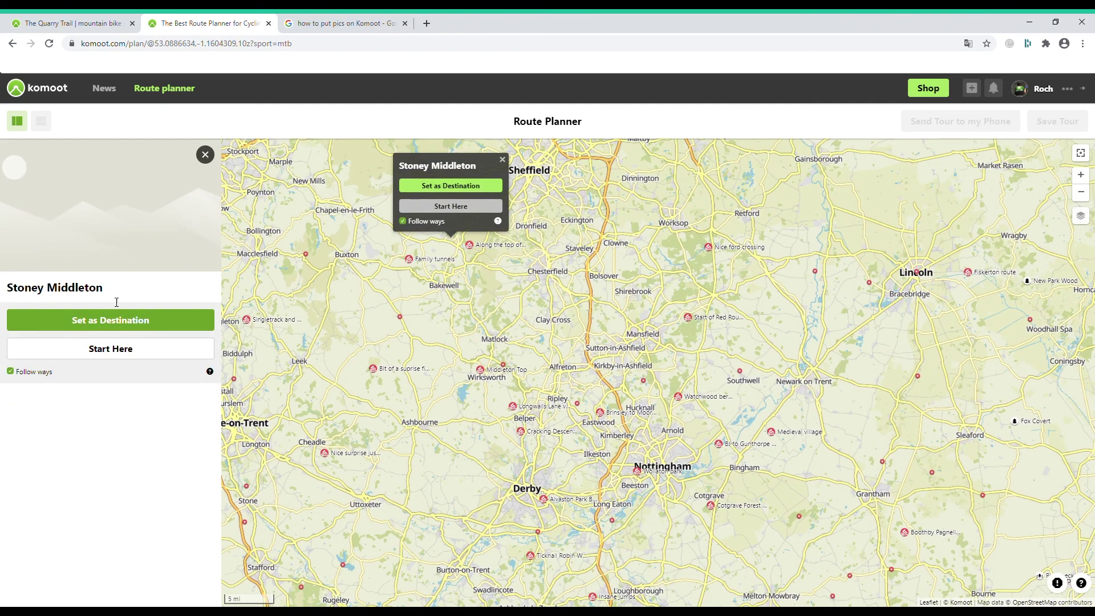
left_click_drag(497, 356, 503, 376)
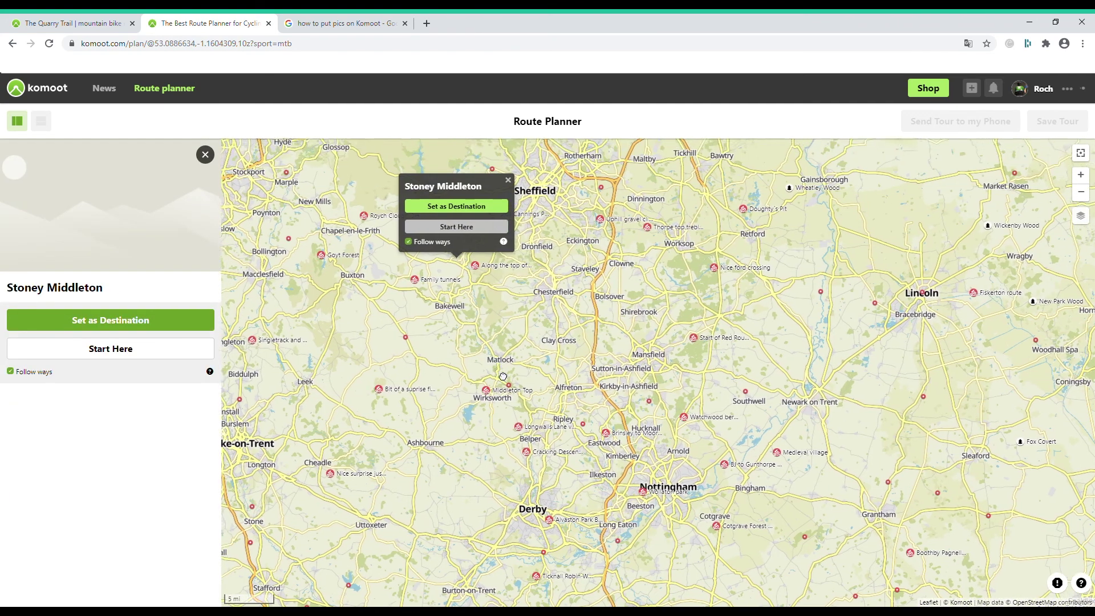
scroll(522, 428, "up", 2)
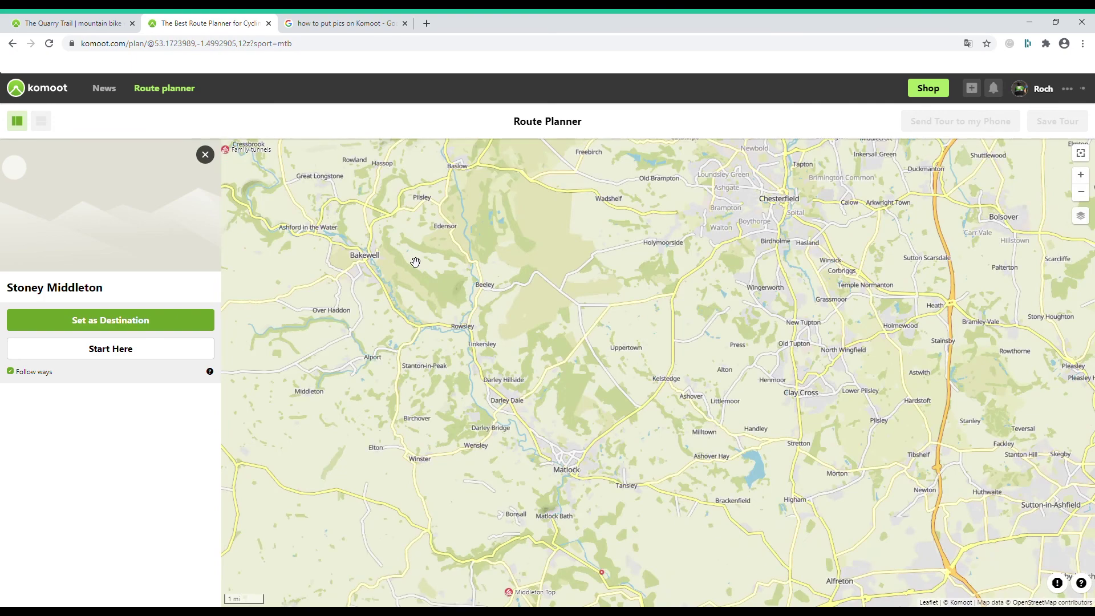
left_click_drag(533, 479, 562, 525)
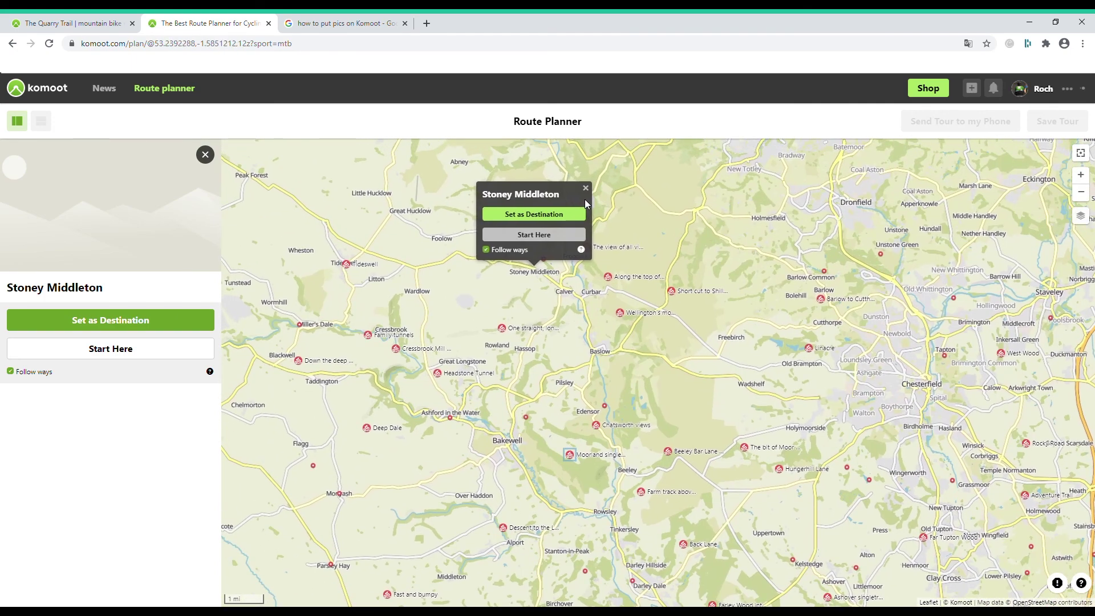
left_click(586, 187)
Zoom in on the quarries and parking beside The Dale, west of Stoney Middleton
scroll(577, 293, "up", 1)
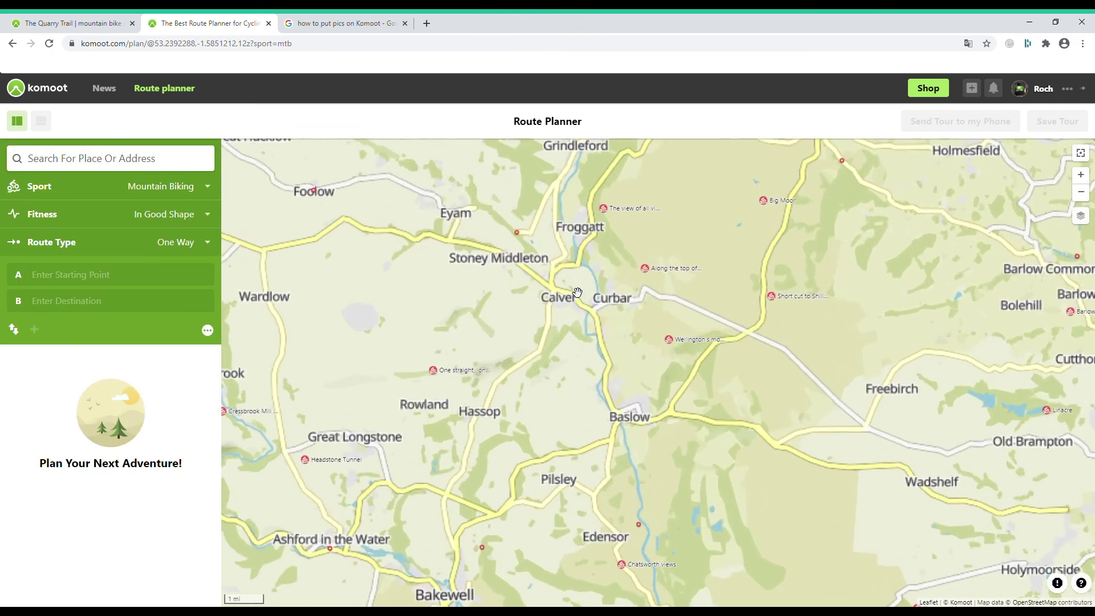
scroll(465, 269, "up", 2)
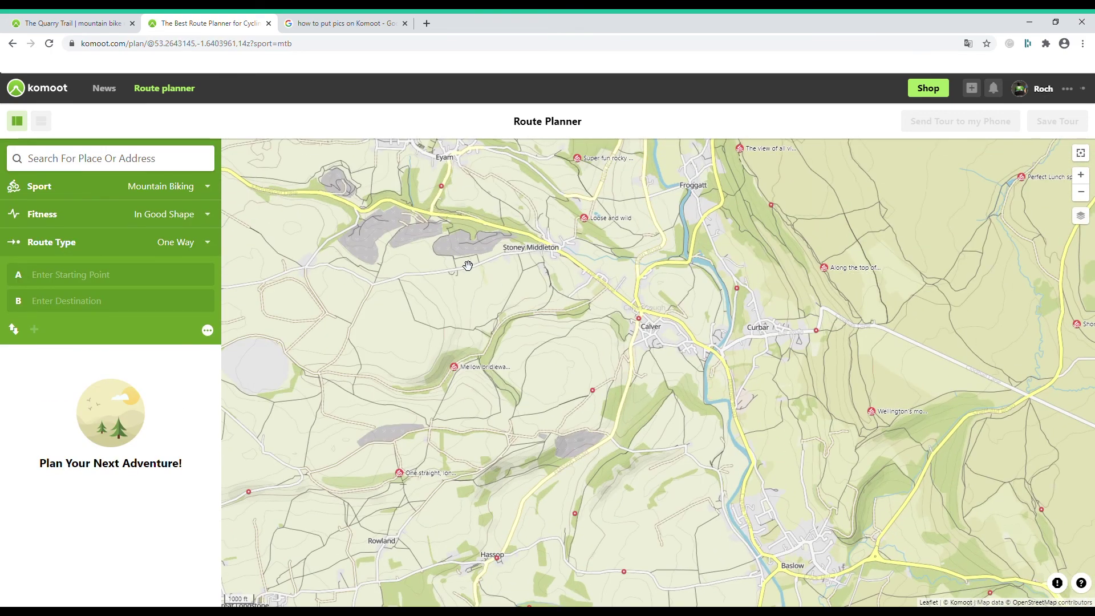
left_click_drag(414, 262, 563, 344)
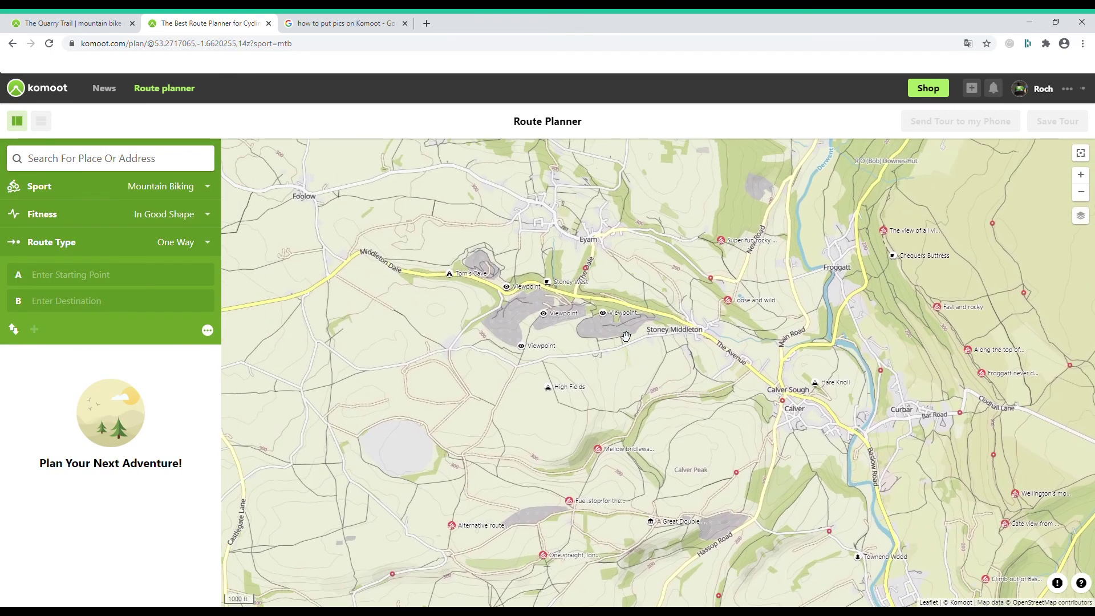
scroll(587, 316, "up", 1)
left_click_drag(528, 321, 638, 332)
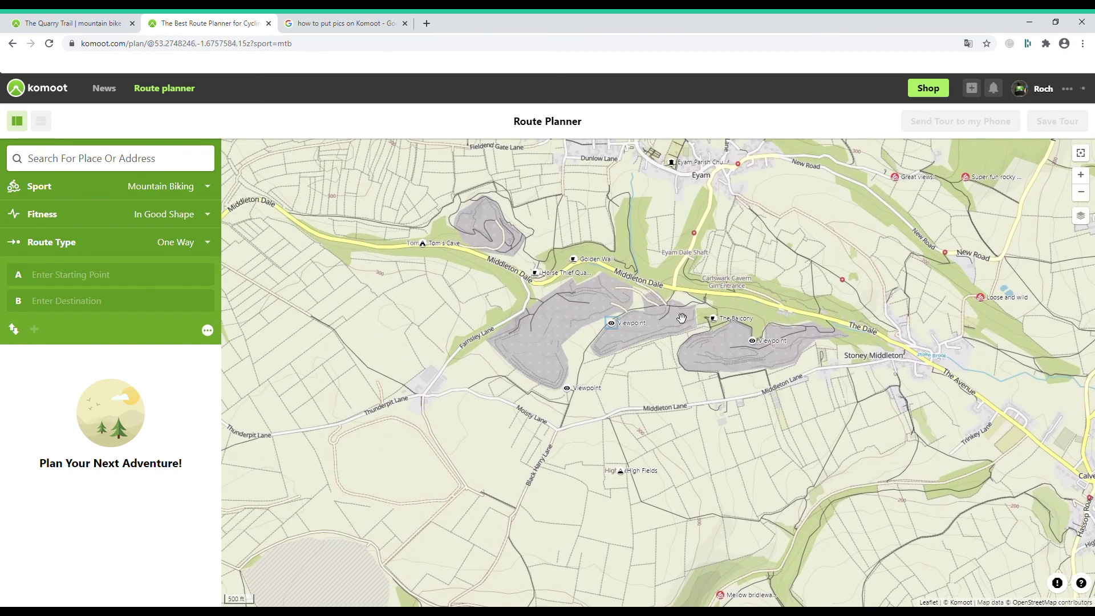
left_click_drag(843, 355, 840, 356)
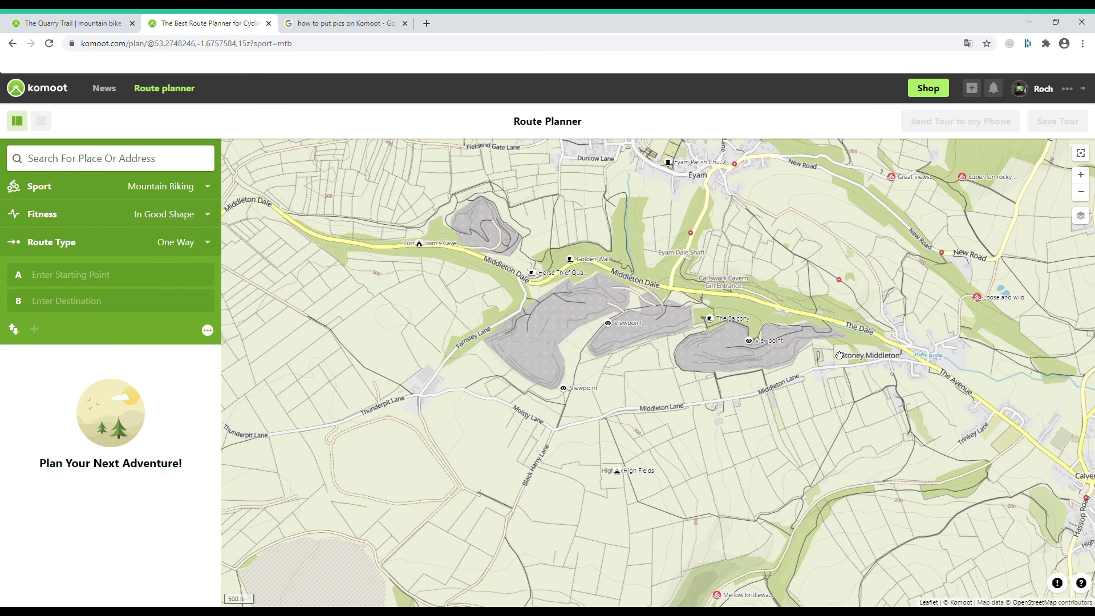
scroll(835, 342, "up", 2)
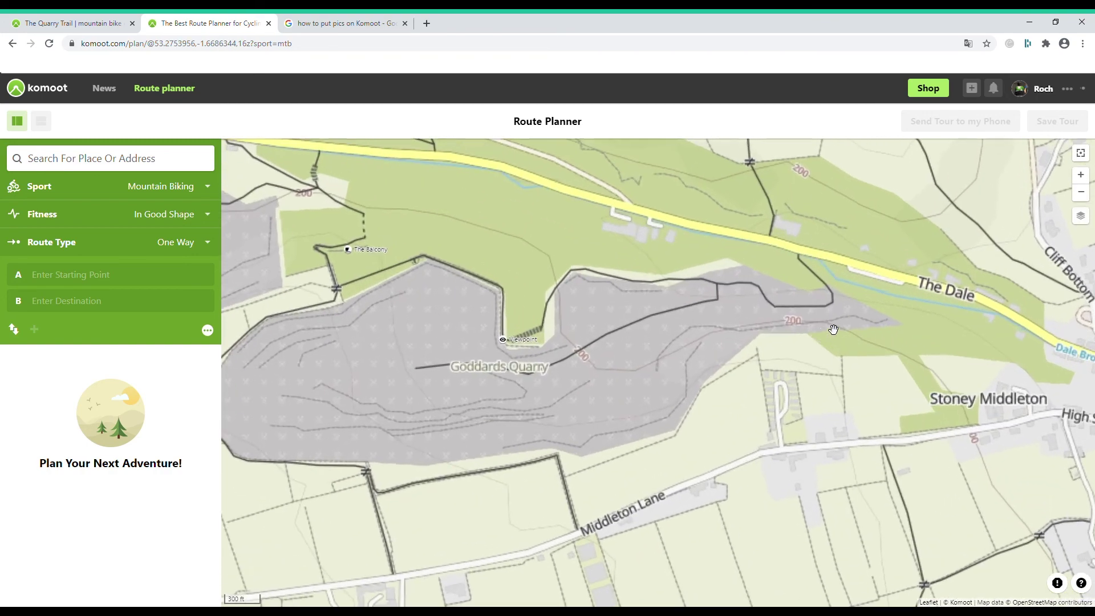
scroll(758, 344, "up", 1)
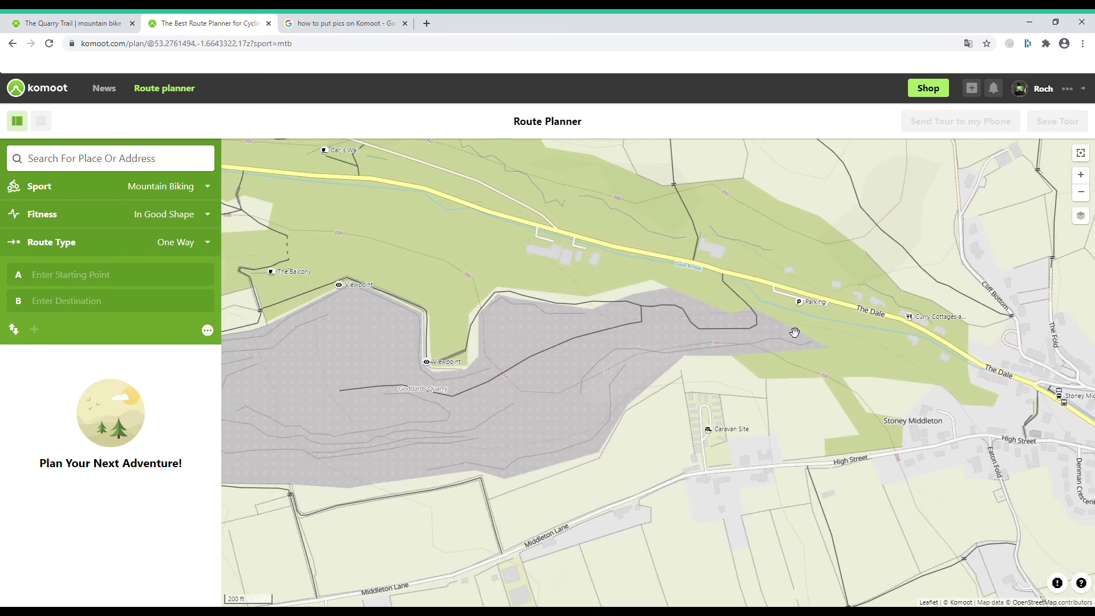
scroll(795, 332, "up", 1)
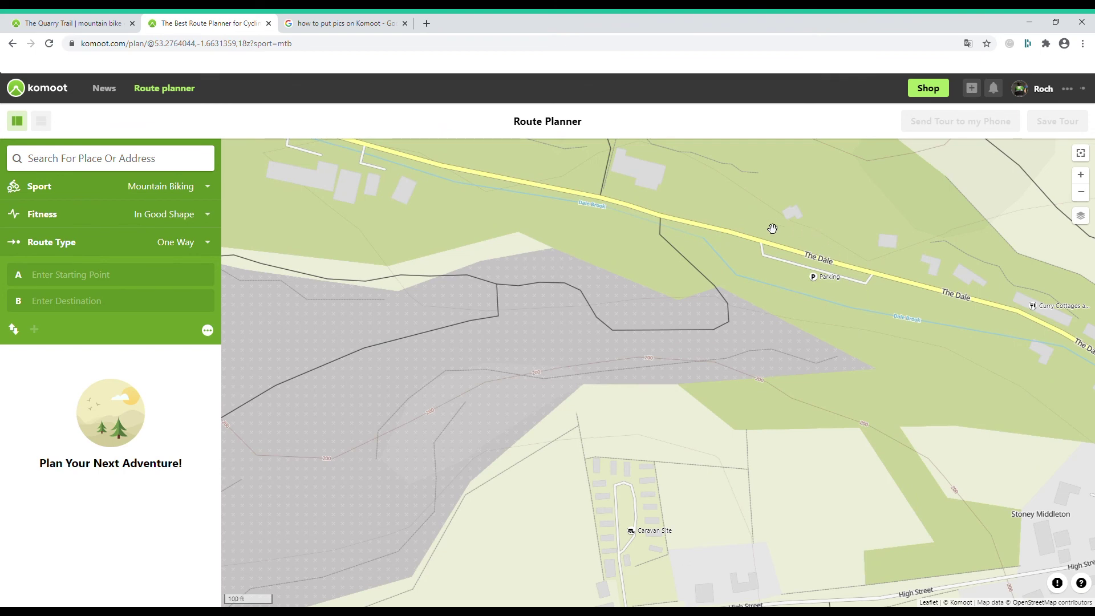
Start the tour at the point on The Dale by the parking
left_click(811, 272)
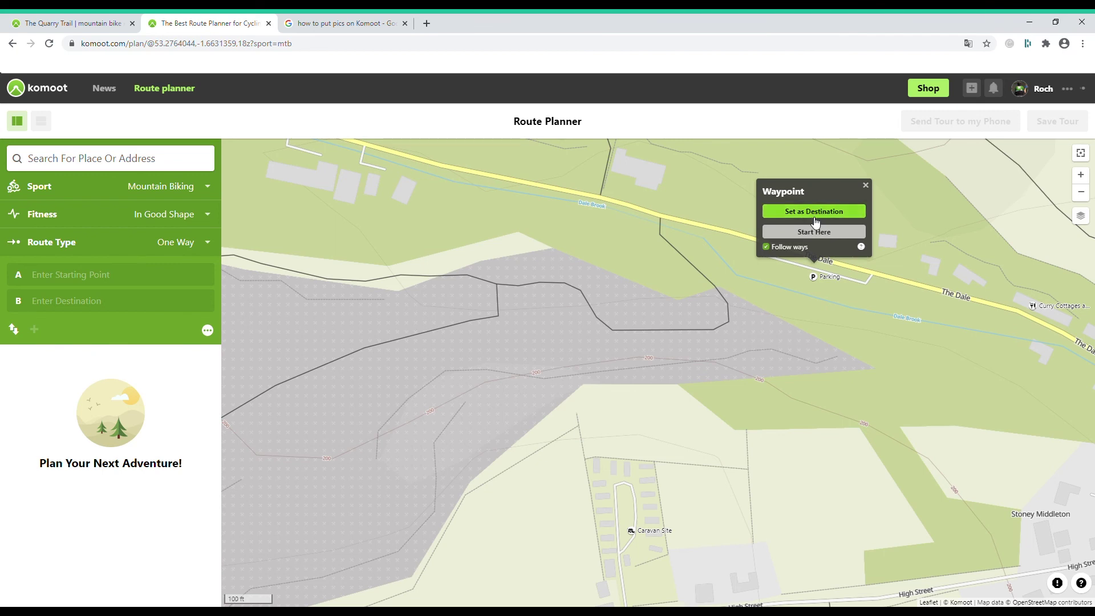
left_click(816, 238)
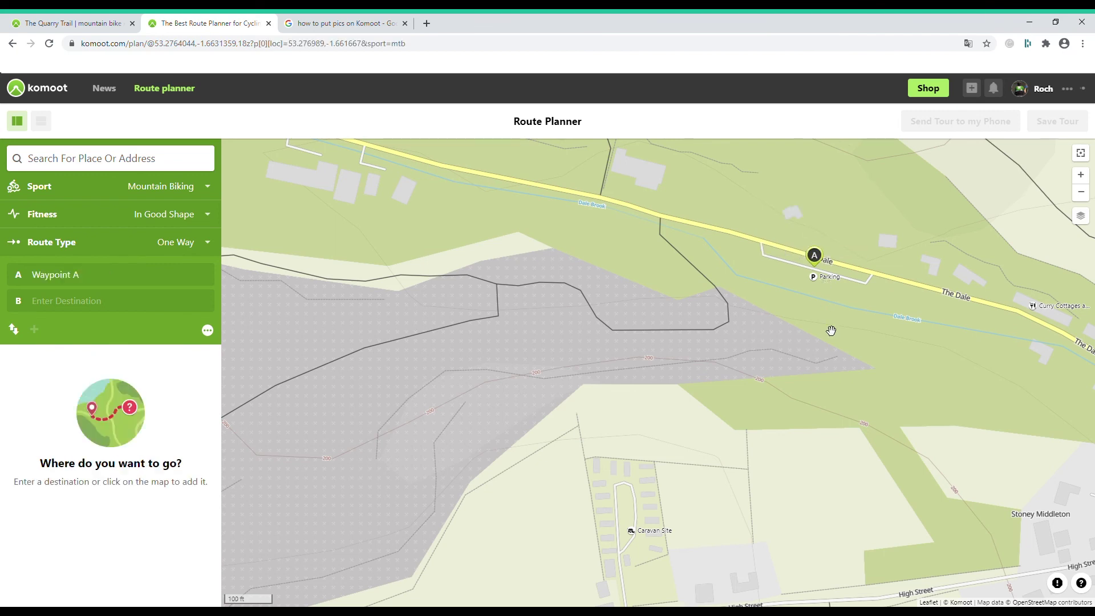
scroll(823, 299, "down", 2)
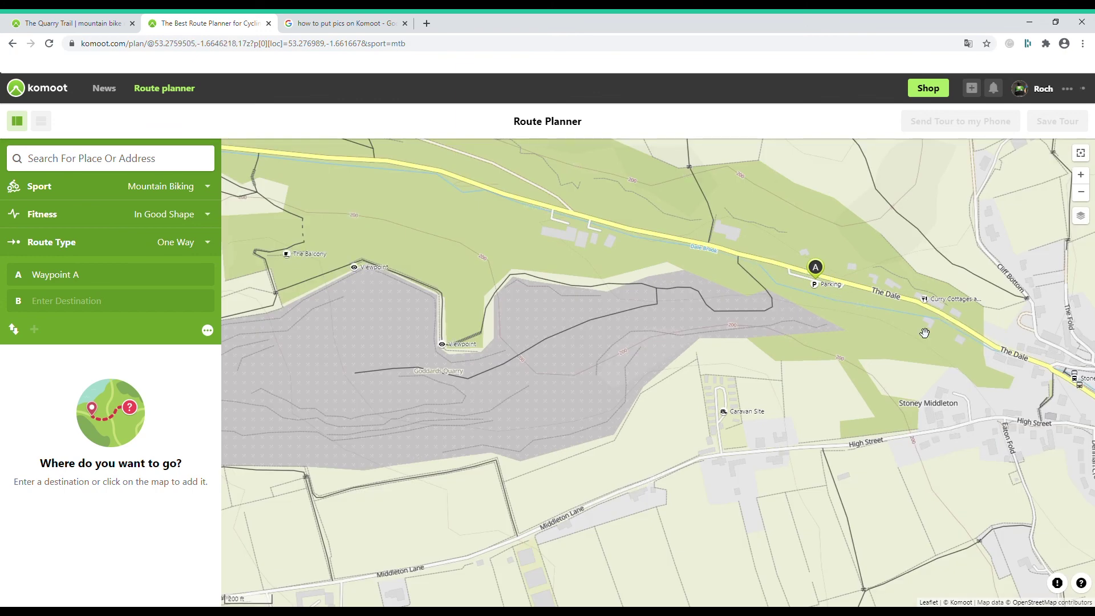
Set the Calver Sough crossroads as the destination, giving a 0.99 mi Easy route
left_click_drag(925, 333, 828, 288)
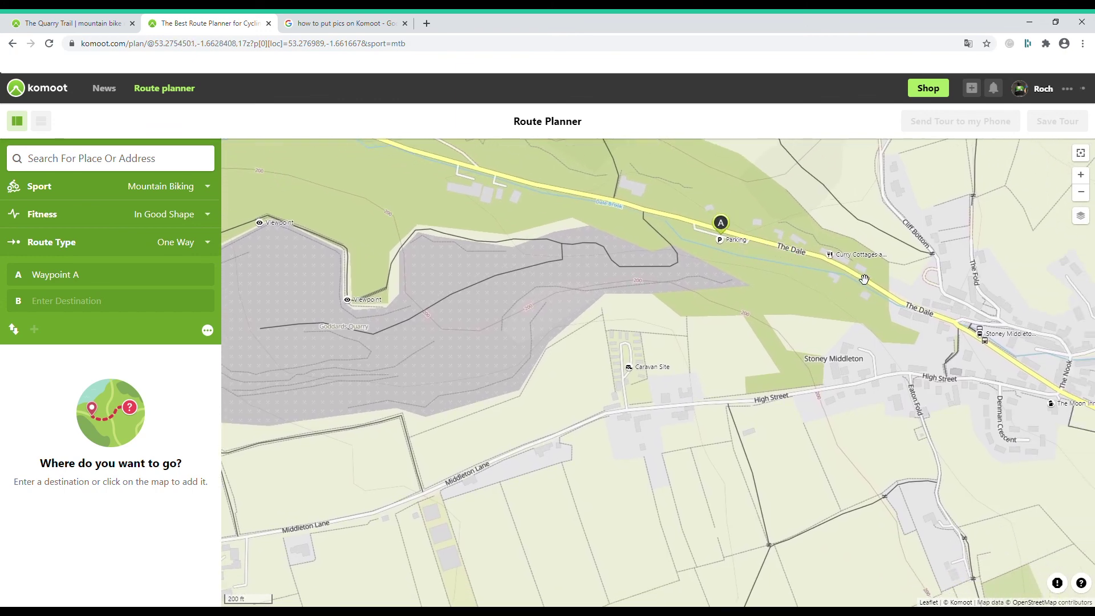
mouse_move(1038, 378)
left_mouse_down()
mouse_move(929, 236)
mouse_move(737, 190)
left_mouse_up()
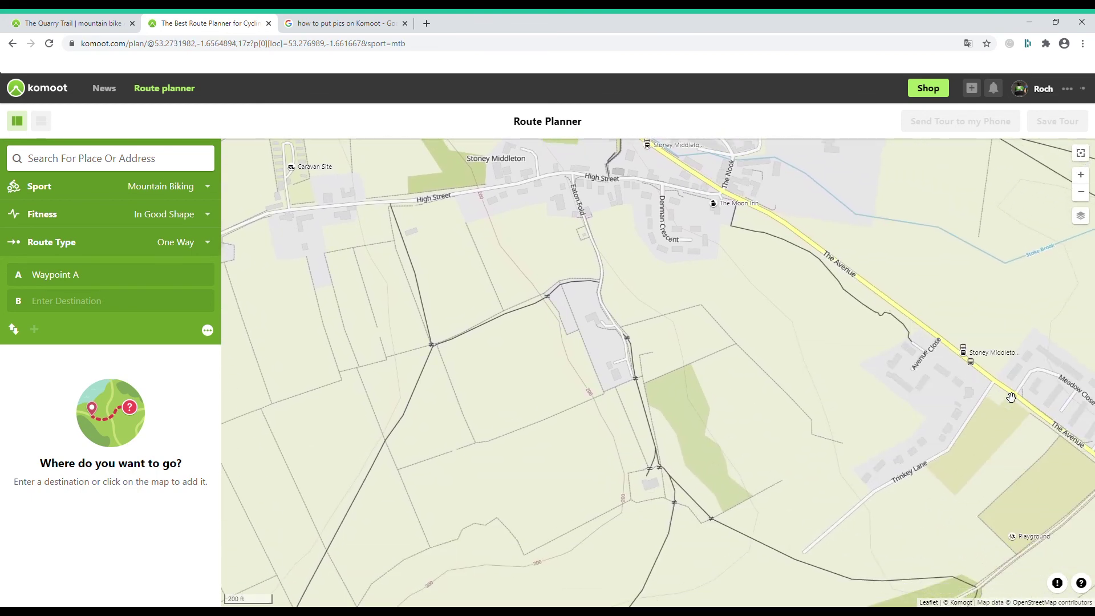
left_click_drag(1036, 419, 710, 172)
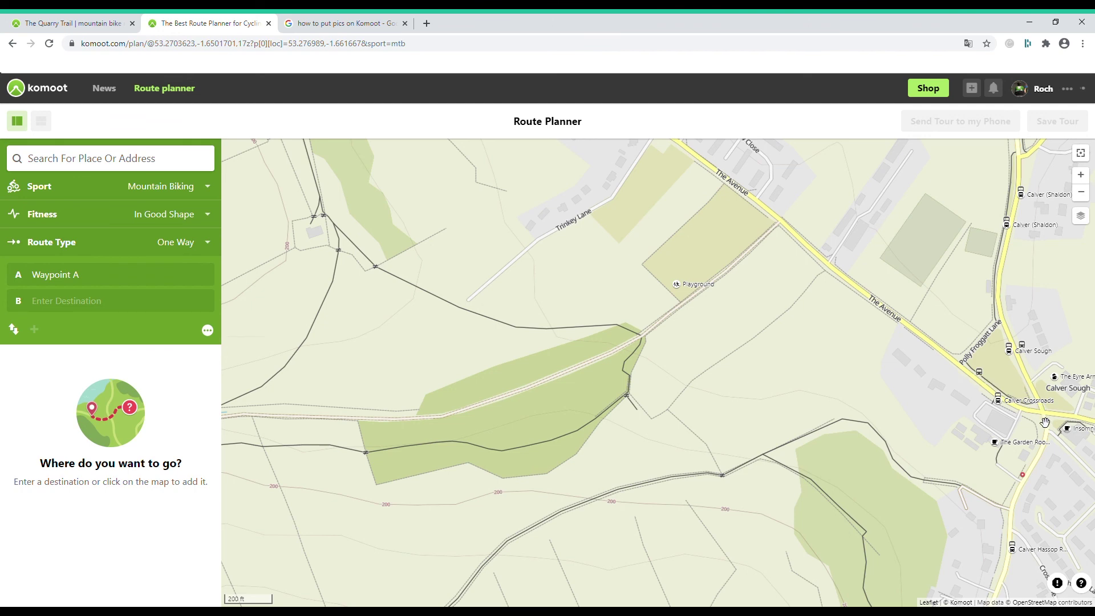
left_click_drag(1069, 416, 945, 382)
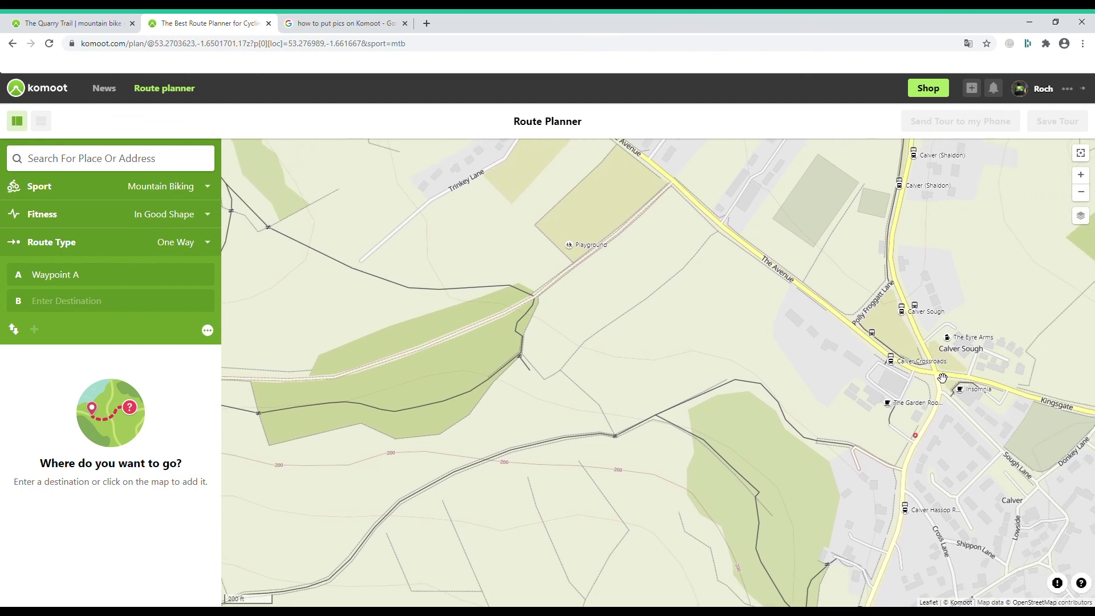
left_click(942, 381)
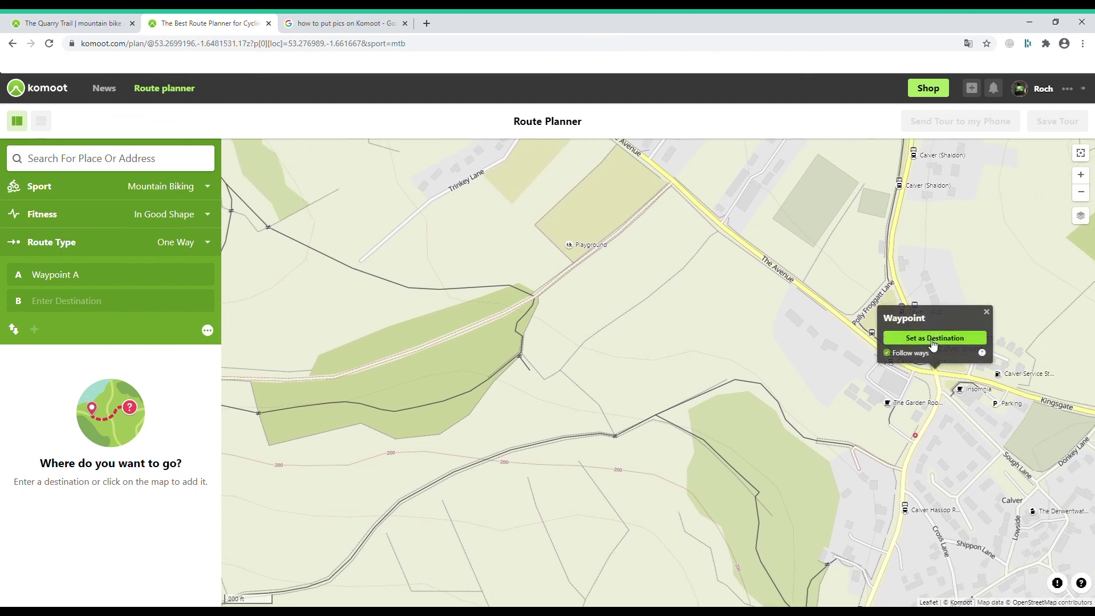
left_click(913, 338)
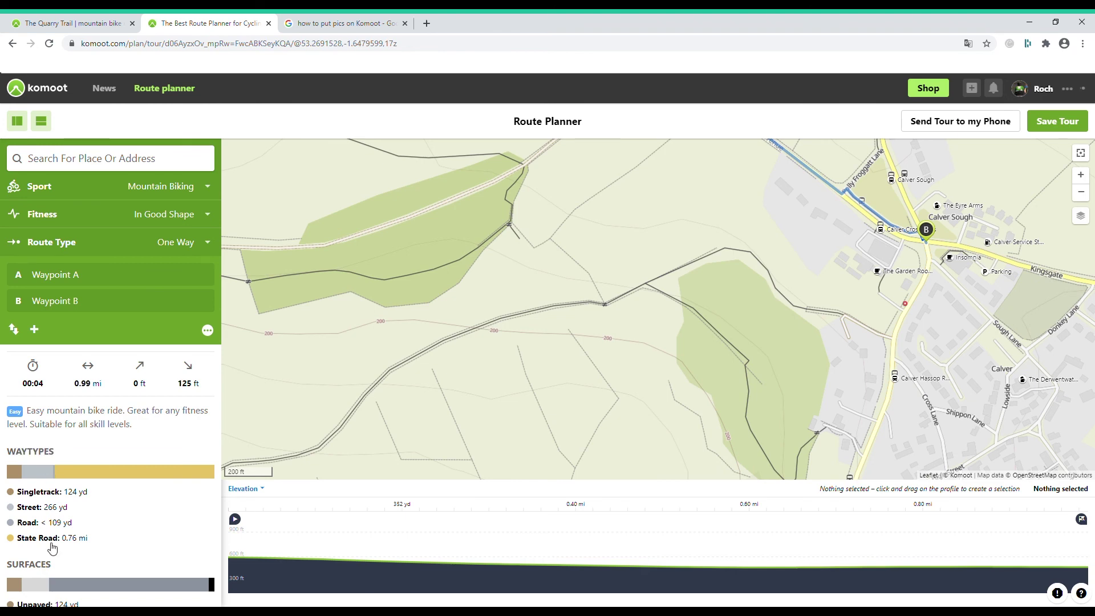
Scroll the sidebar to review the 0.99 mi route's waytypes, surfaces and details
scroll(51, 544, "down", 1)
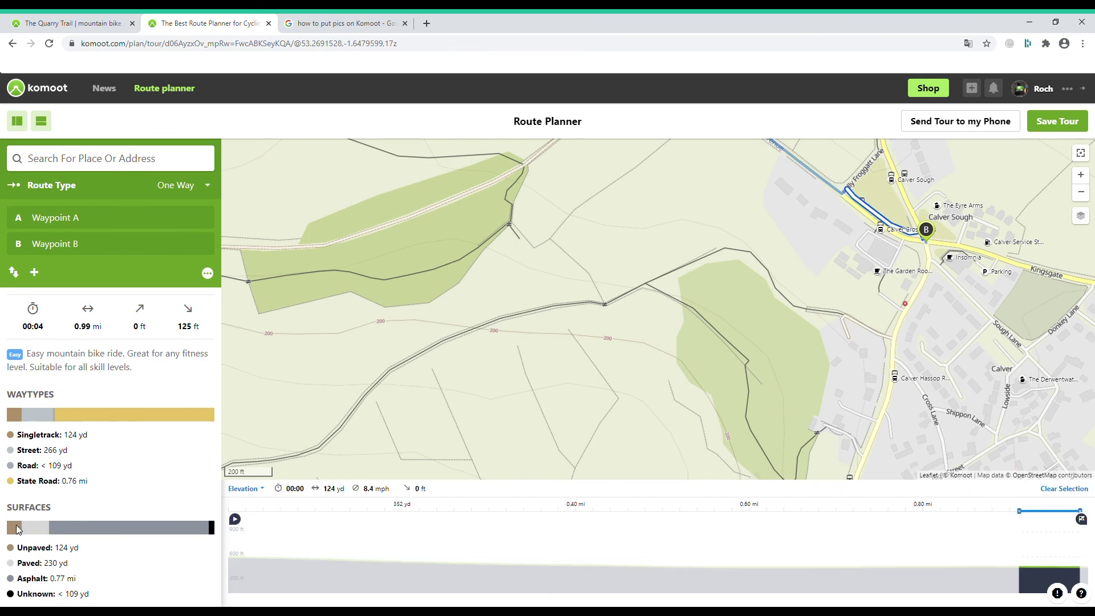
scroll(46, 542, "down", 1)
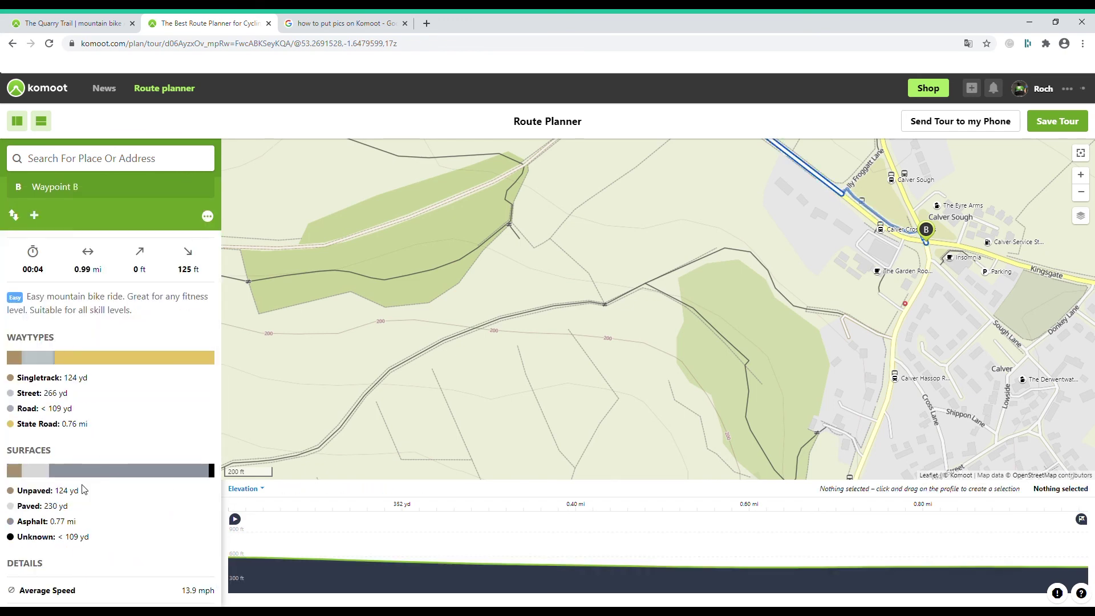
scroll(79, 512, "down", 1)
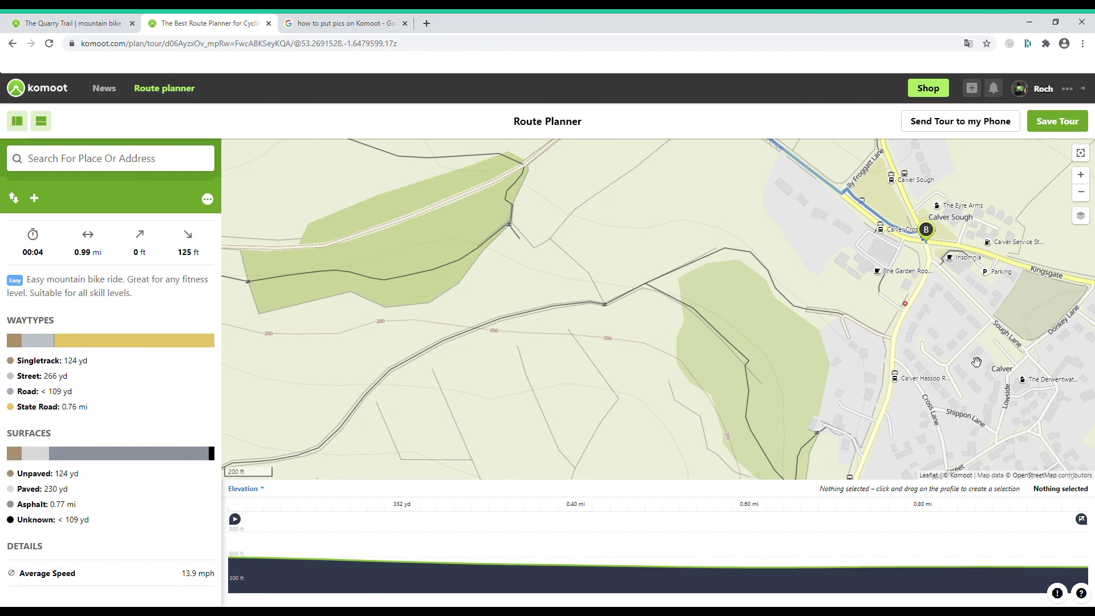
Add three waypoints along Hassop Road south of Calver Sough, extending the tour to 1.58 mi
left_click_drag(825, 405, 819, 276)
left_click_drag(782, 374, 780, 255)
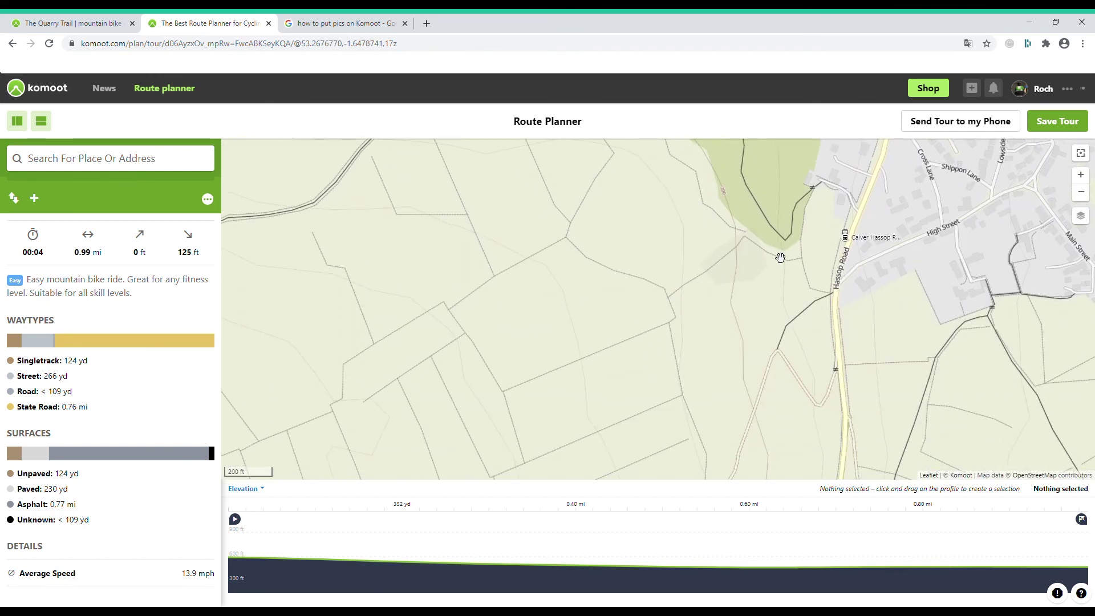
left_click(842, 351)
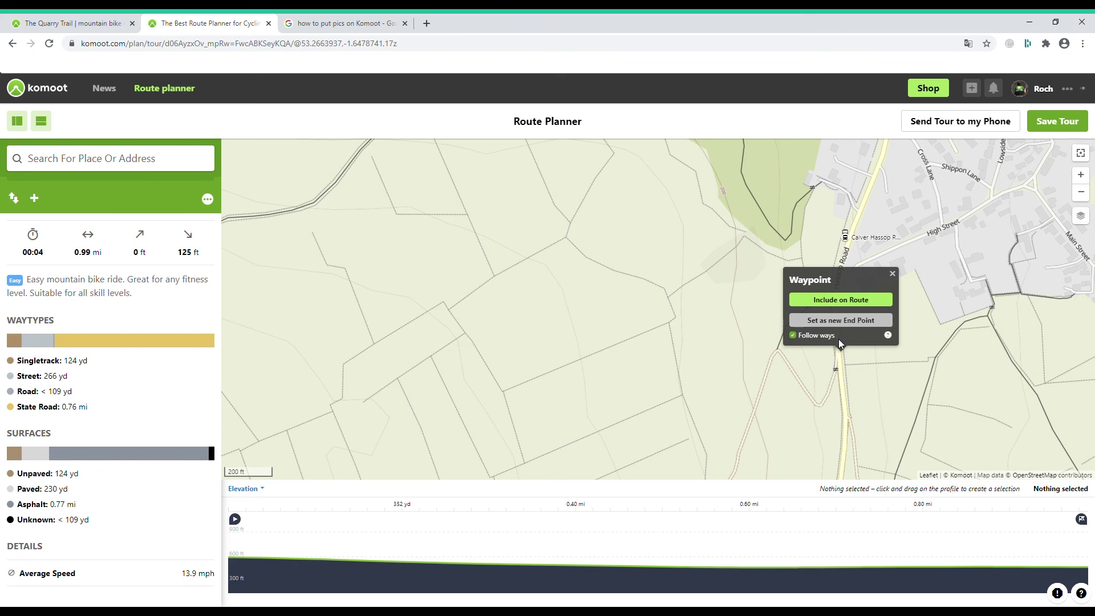
left_click(841, 300)
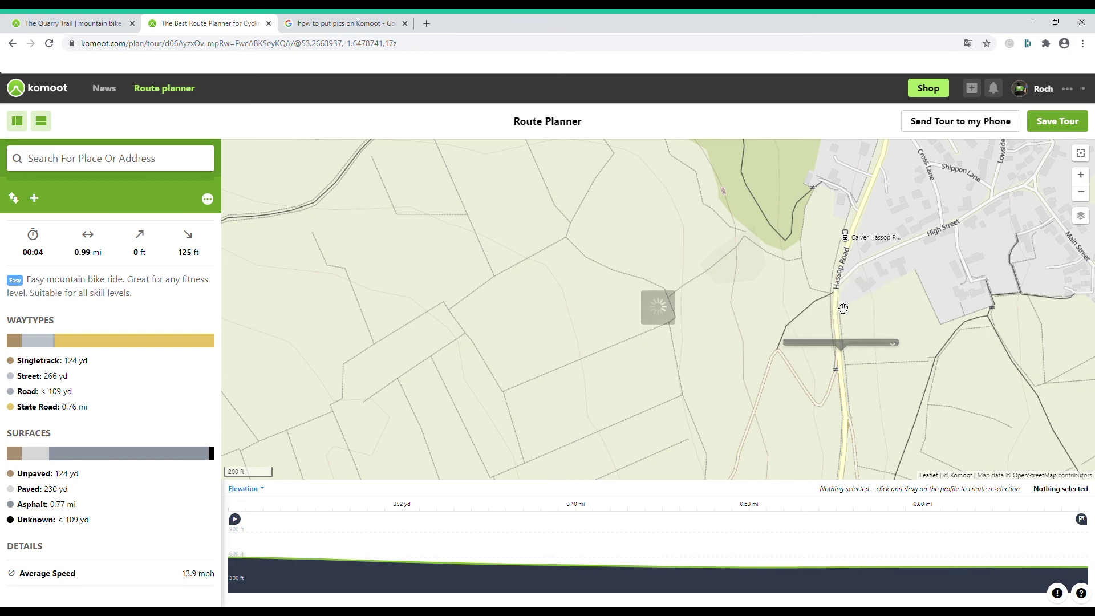
left_click(821, 410)
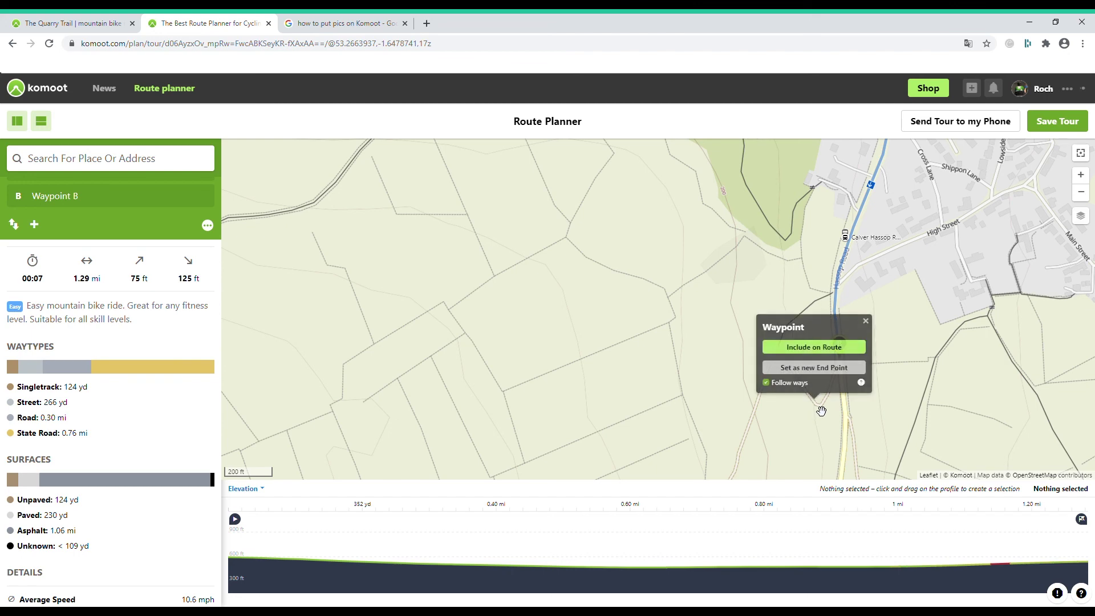
left_click(804, 348)
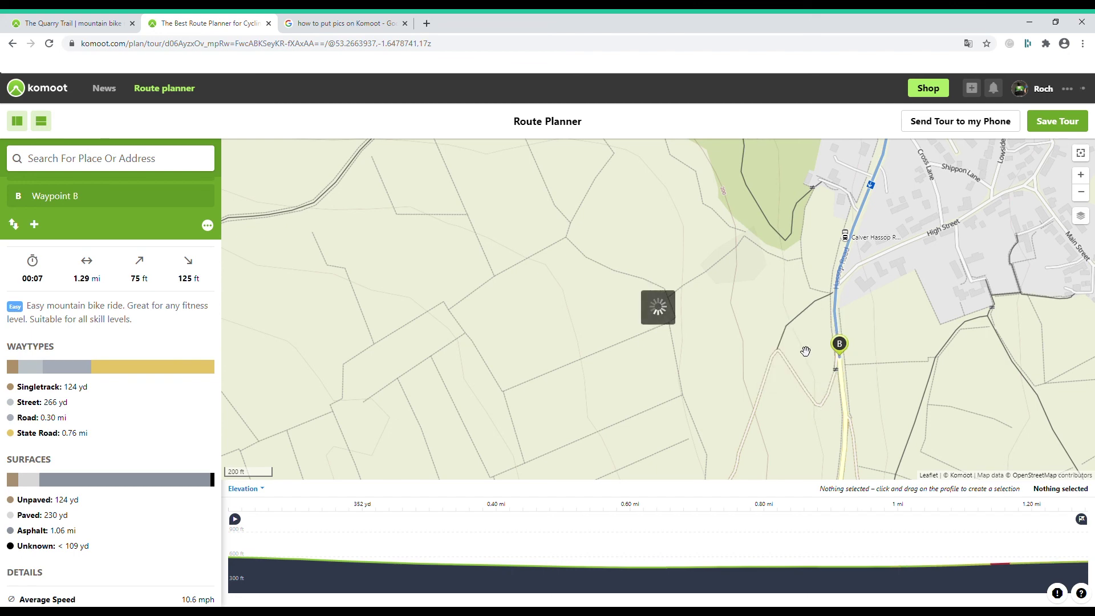
left_click(772, 387)
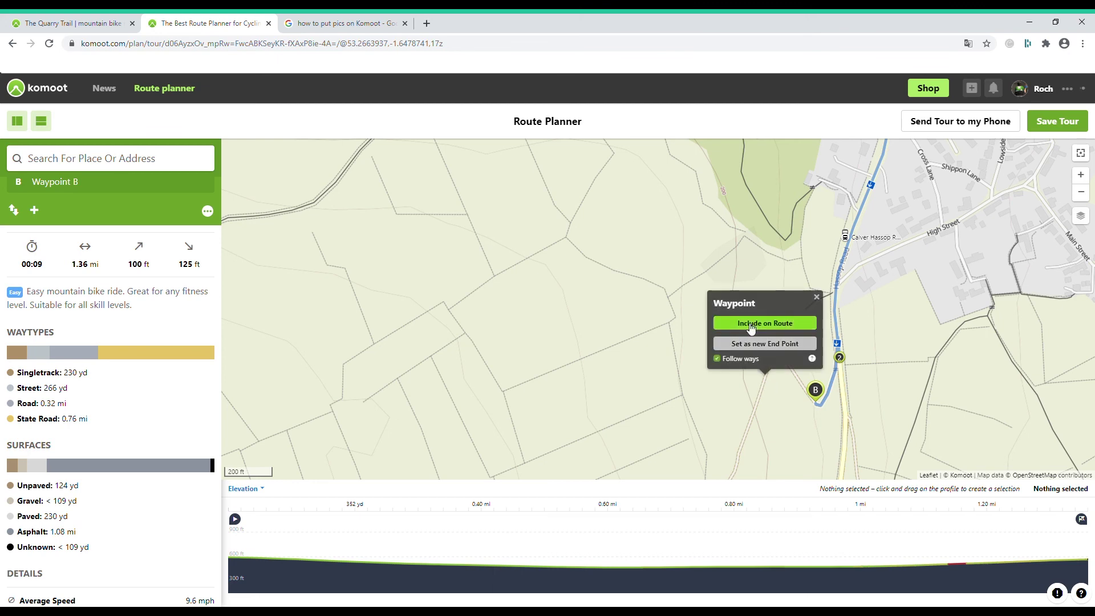
left_click(746, 323)
left_click_drag(734, 399, 775, 241)
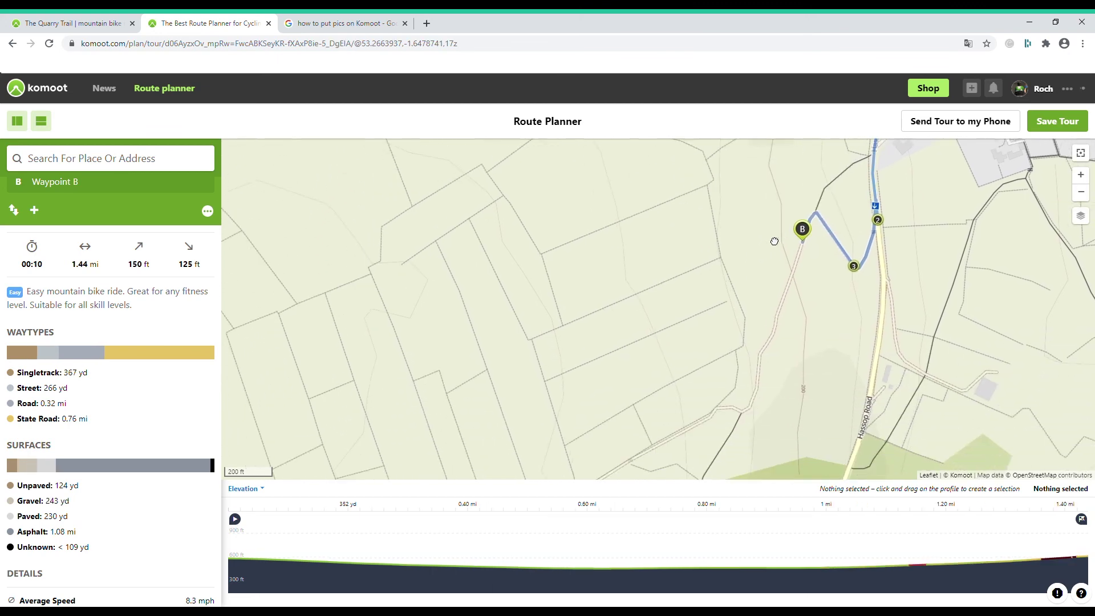
left_click_drag(693, 381, 772, 211)
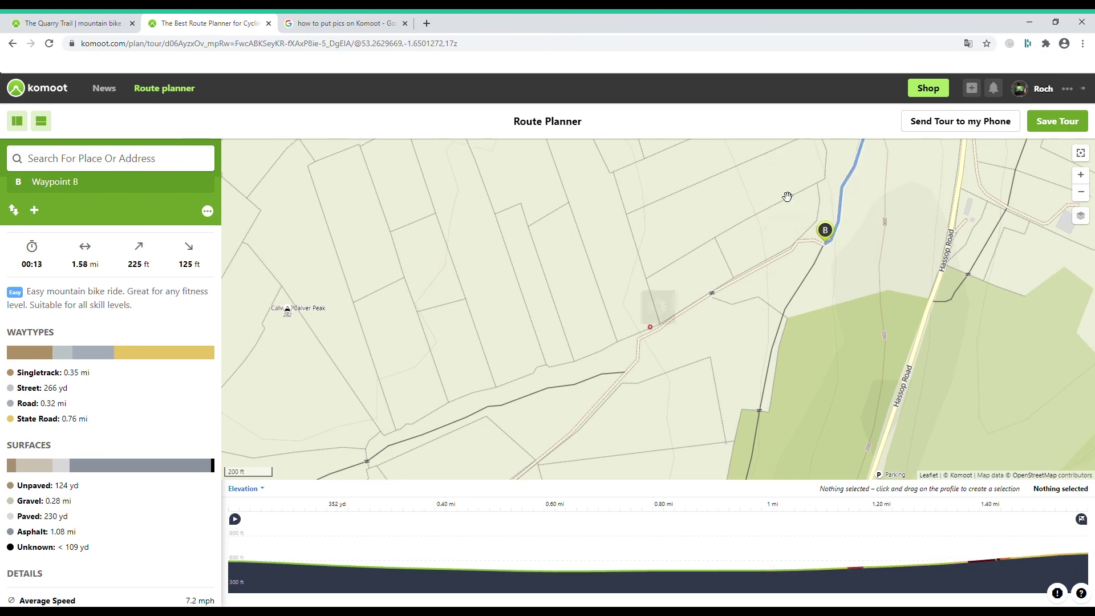
Extend the route along the track toward Bramley Lane
scroll(832, 240, "down", 1)
scroll(739, 308, "up", 1)
left_click(734, 310)
left_click(735, 308)
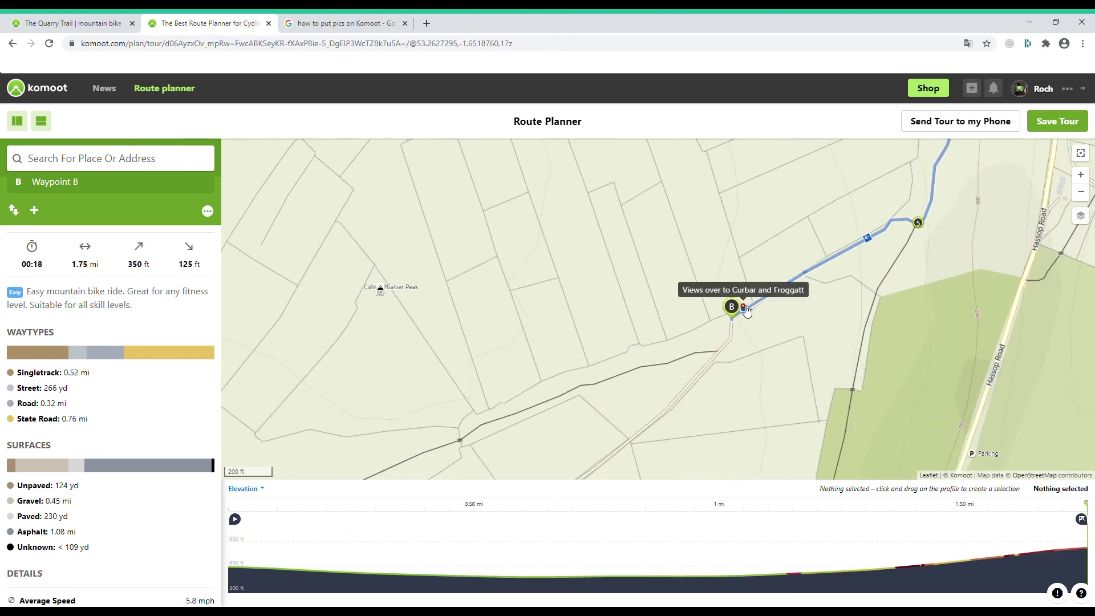
left_click_drag(675, 440, 784, 252)
left_click(662, 296)
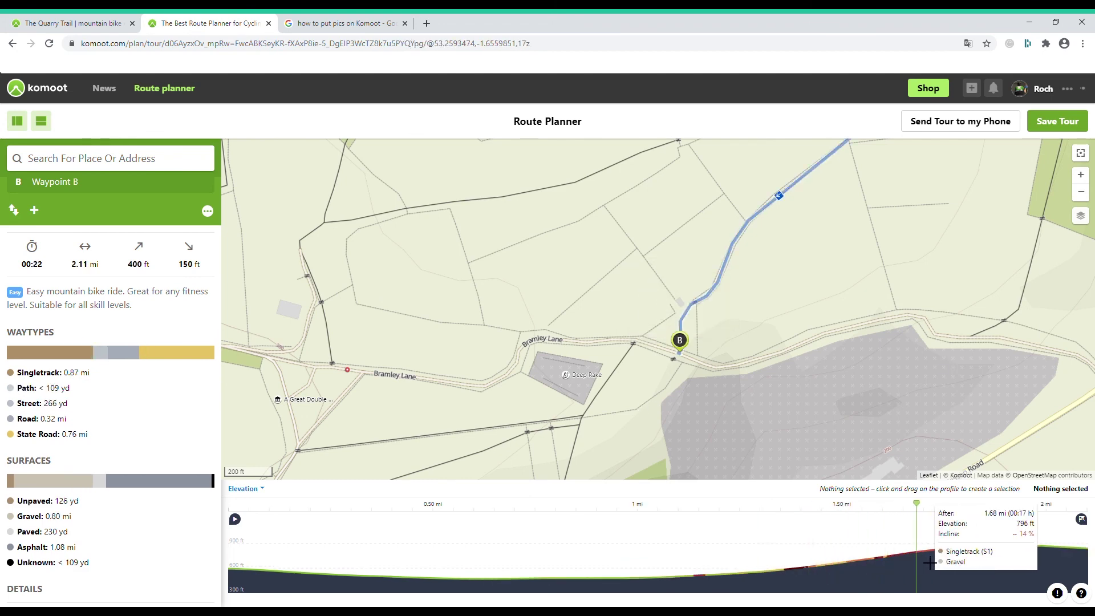
Continue west along Bramley Lane to the Fuel stop for the views, reaching 2.93 mi
left_click_drag(411, 376, 471, 375)
left_click(472, 373)
left_click(472, 365)
left_click_drag(412, 433, 470, 428)
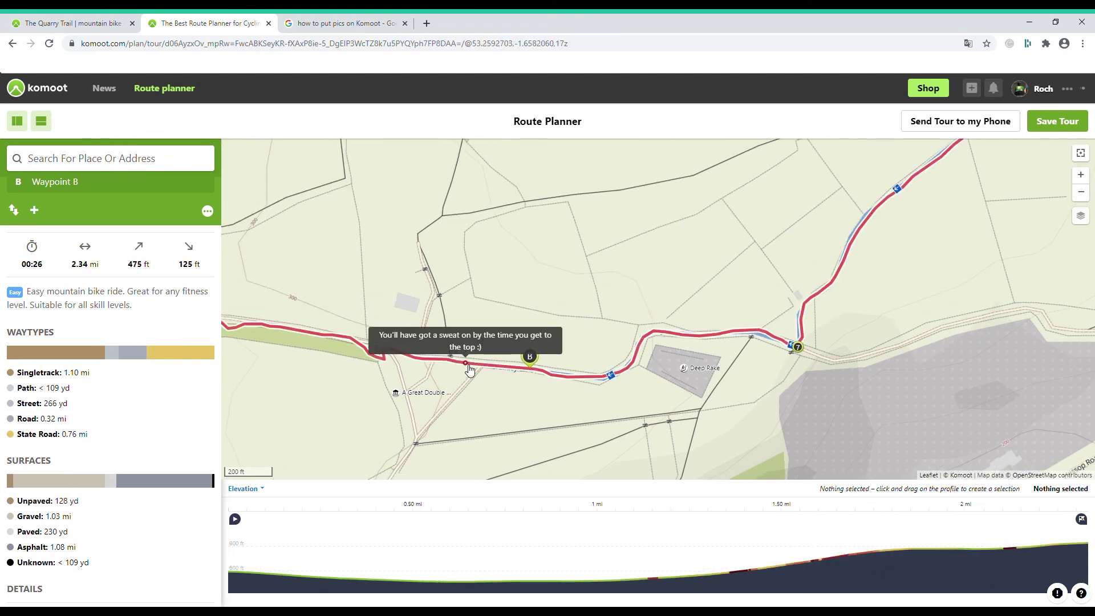
scroll(470, 370, "down", 2)
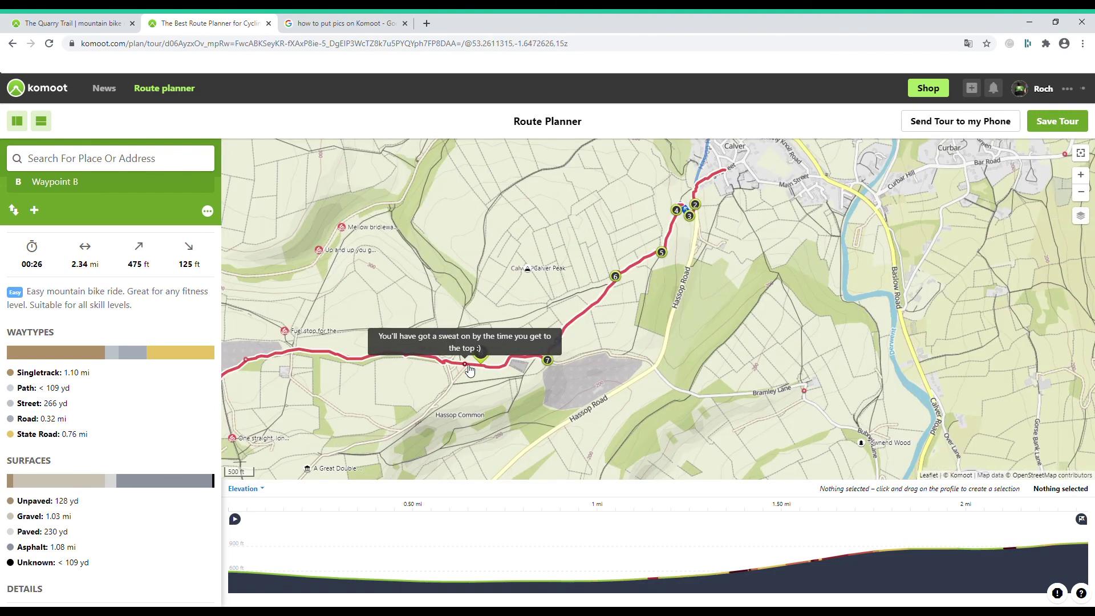
scroll(442, 417, "up", 1)
left_click_drag(443, 417, 776, 479)
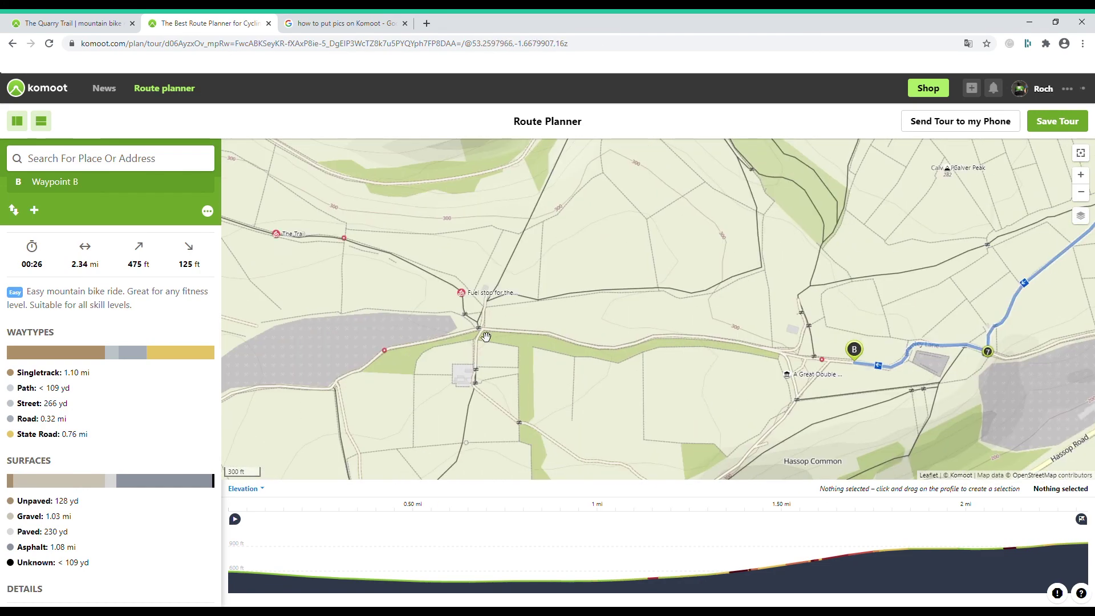
left_click(480, 323)
left_click(482, 269)
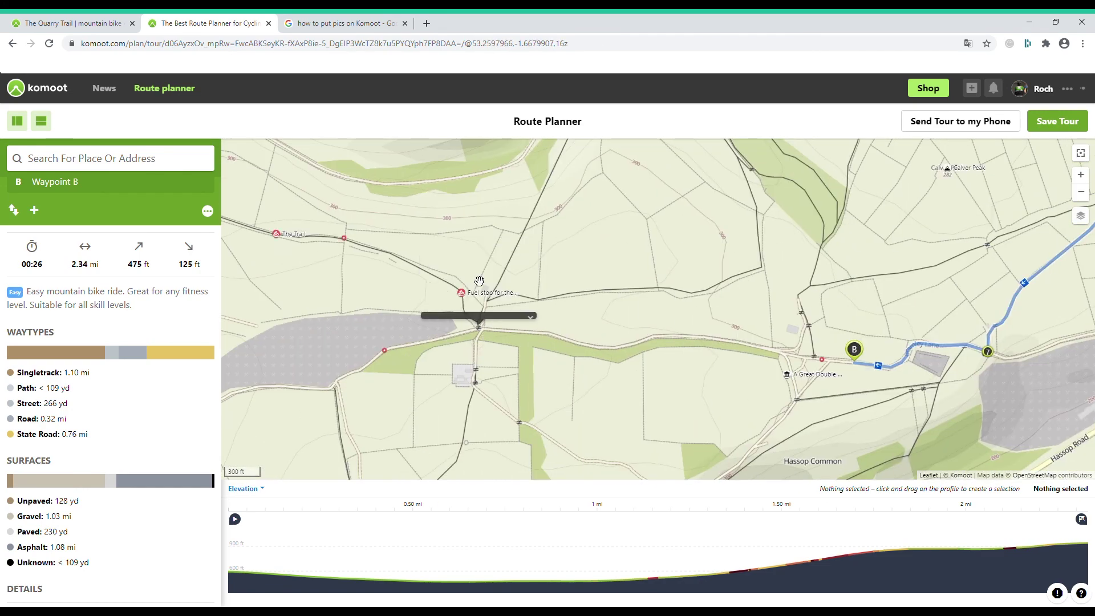
left_click_drag(428, 318, 712, 397)
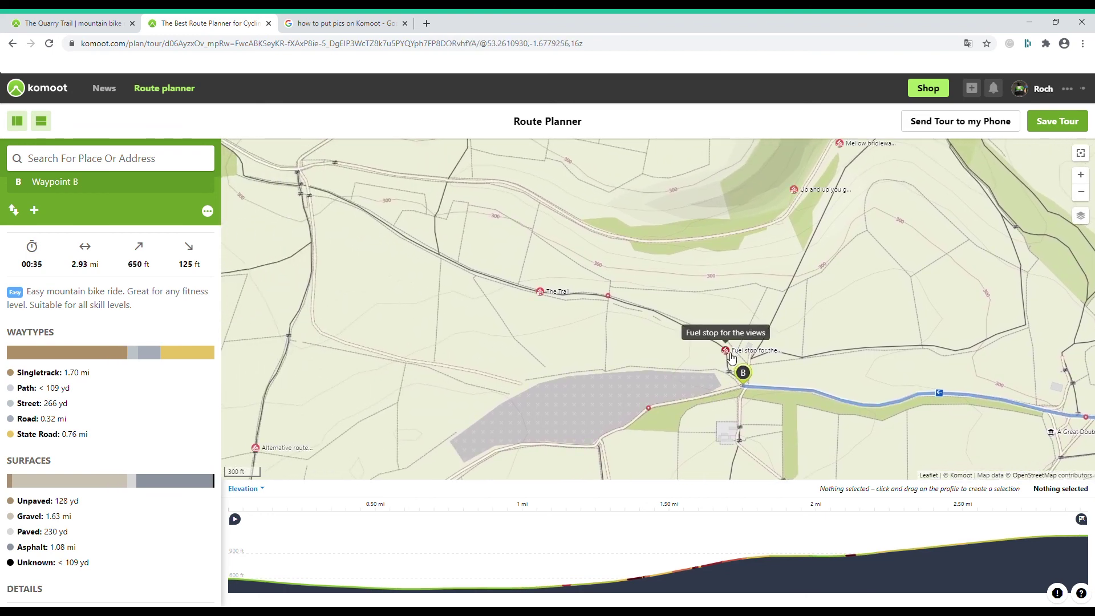
Include the Up to High Rake Quarry highlight and add further trail points north of it
left_click(608, 296)
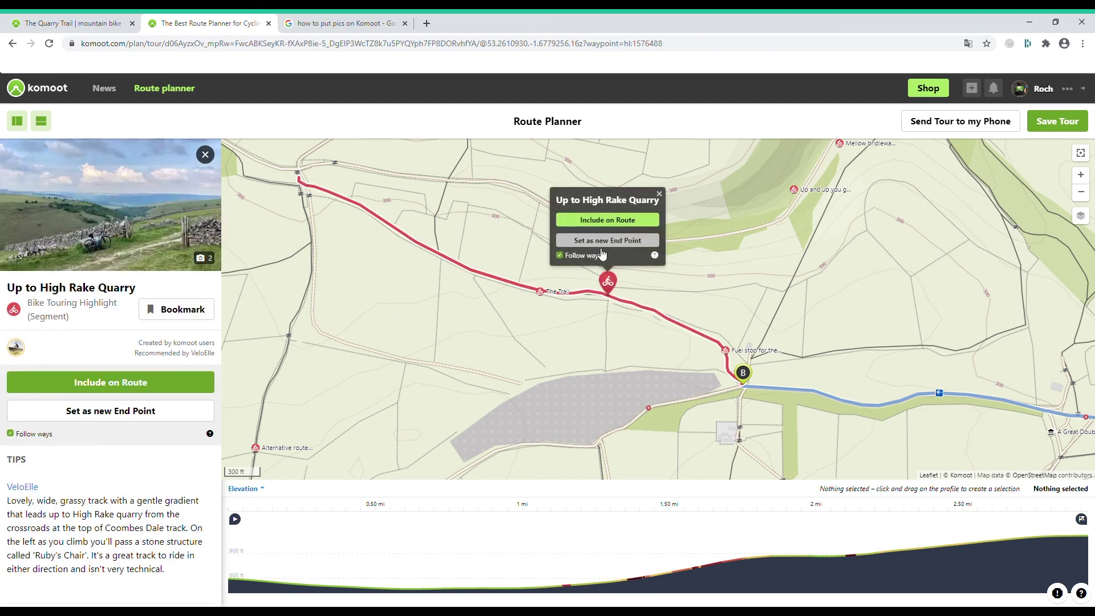
left_click(607, 219)
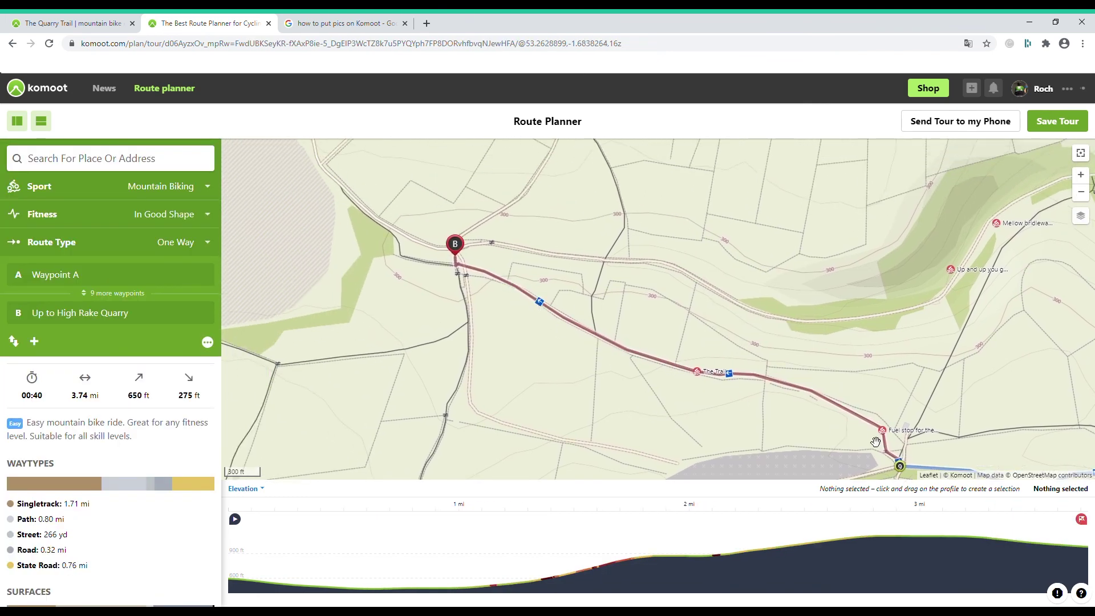
left_click_drag(529, 257, 523, 374)
left_click(578, 195)
left_click(588, 187)
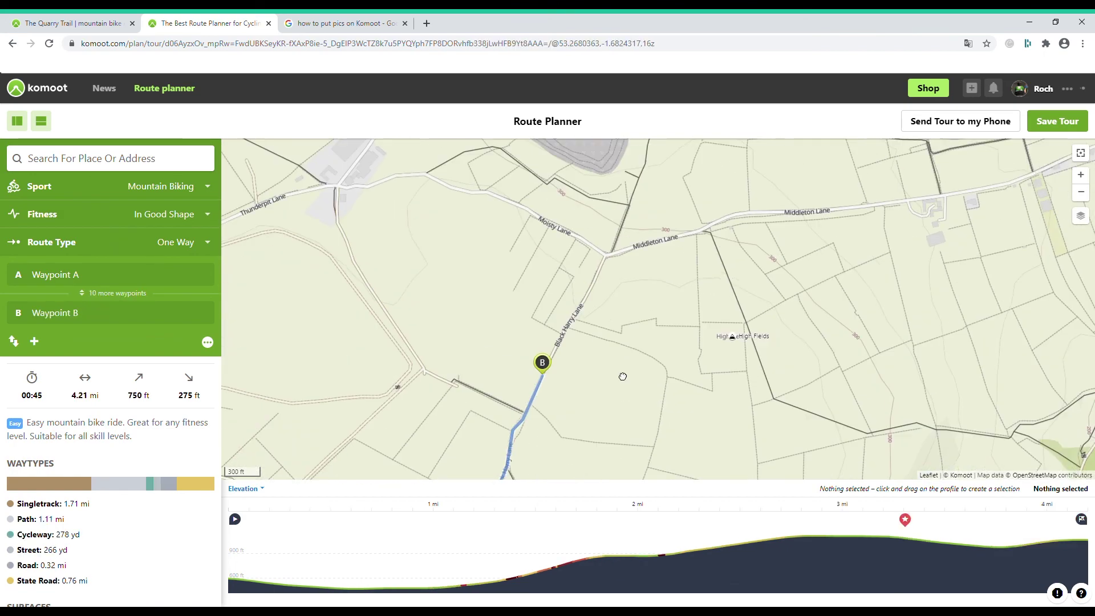
left_click(628, 244)
left_click_drag(629, 209, 474, 397)
Set new end points through Middleton Dale up into Eyam, making the tour 5.50 mi
left_click(655, 292)
left_click(667, 255)
left_click(668, 249)
left_click(667, 221)
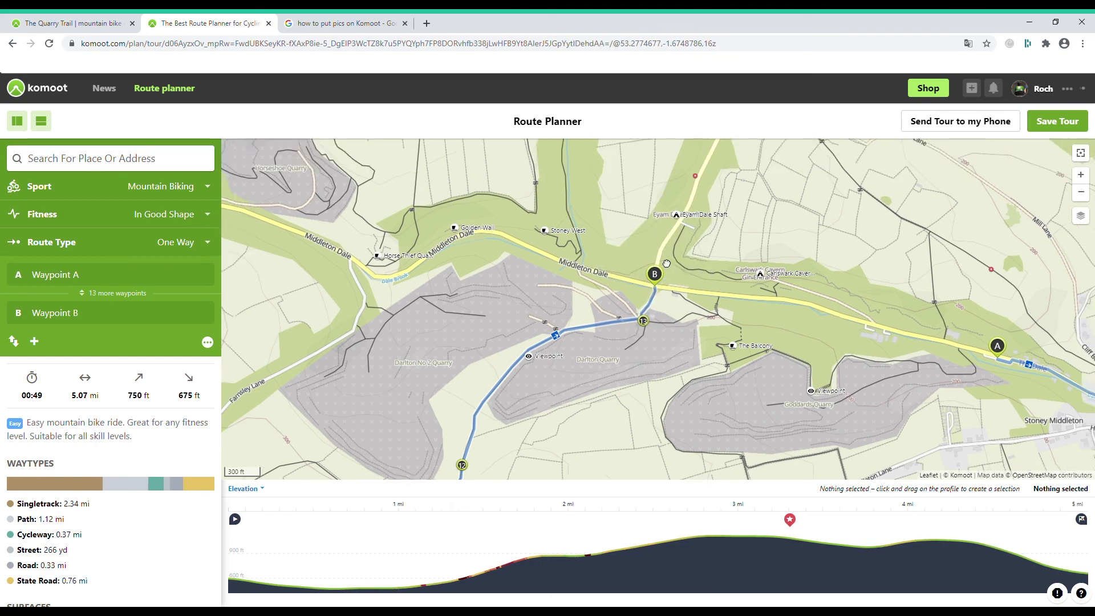
left_click_drag(696, 171, 600, 380)
left_click(656, 256)
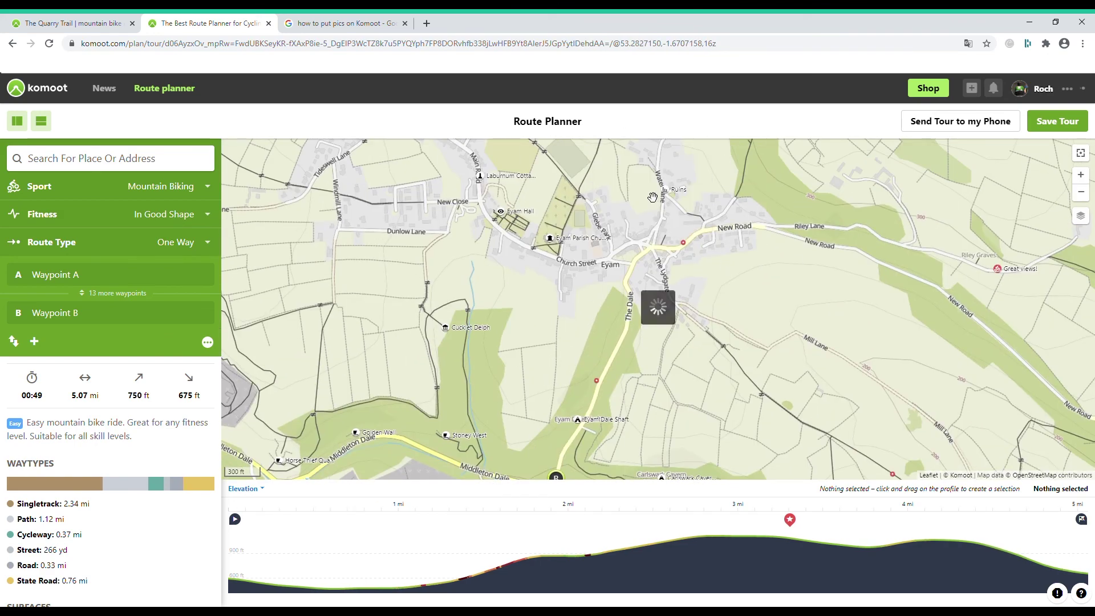
left_click(655, 306)
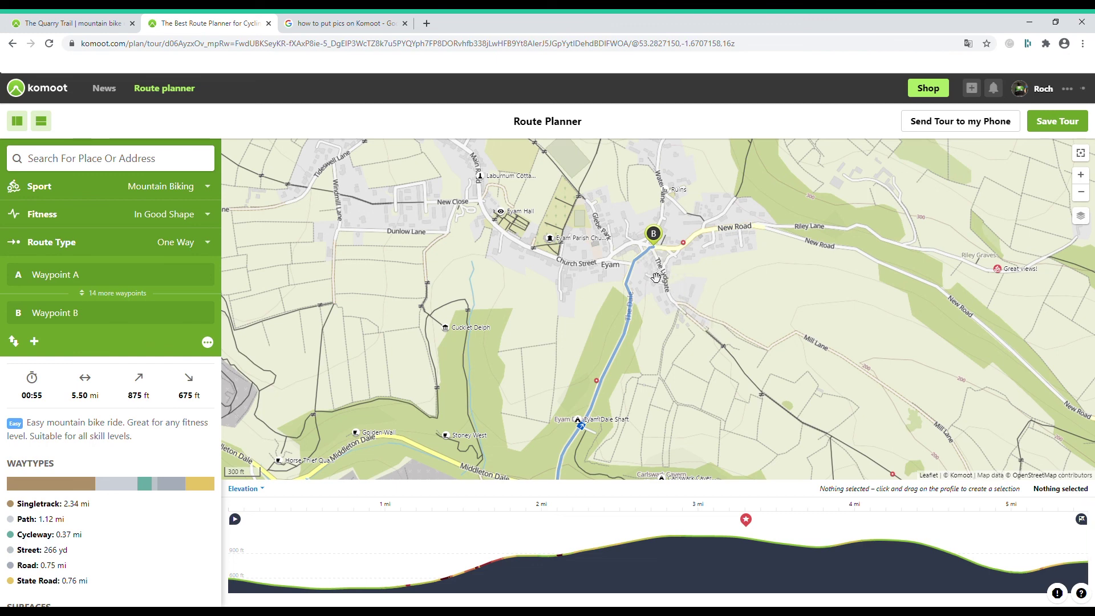
Pan across Middleton Dale, Stoney Middleton and Eyam to review the route
left_click_drag(898, 392, 781, 263)
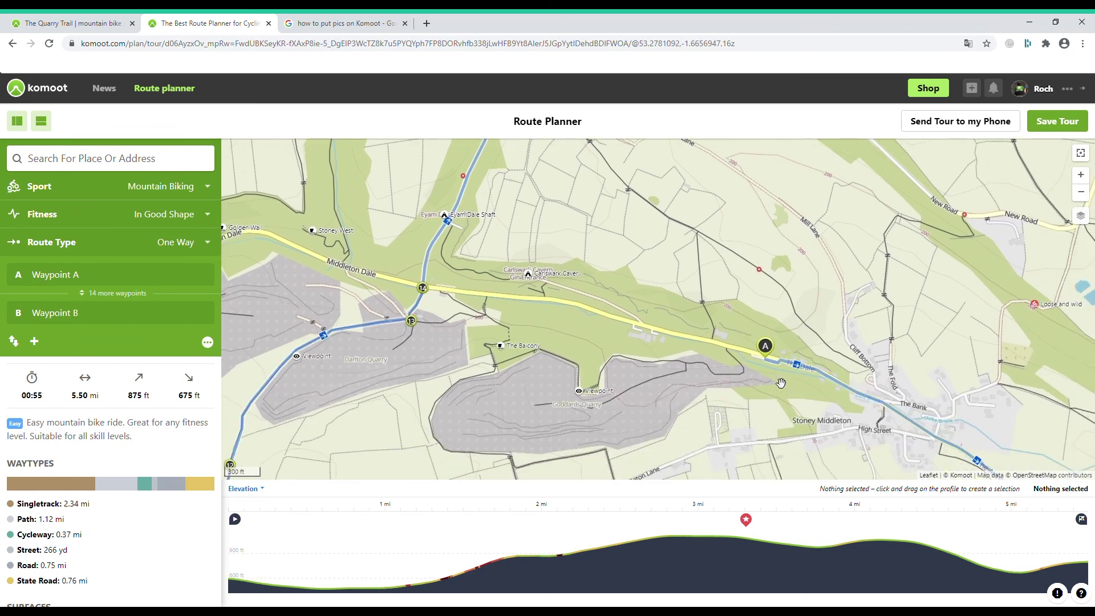
left_click_drag(825, 230, 760, 347)
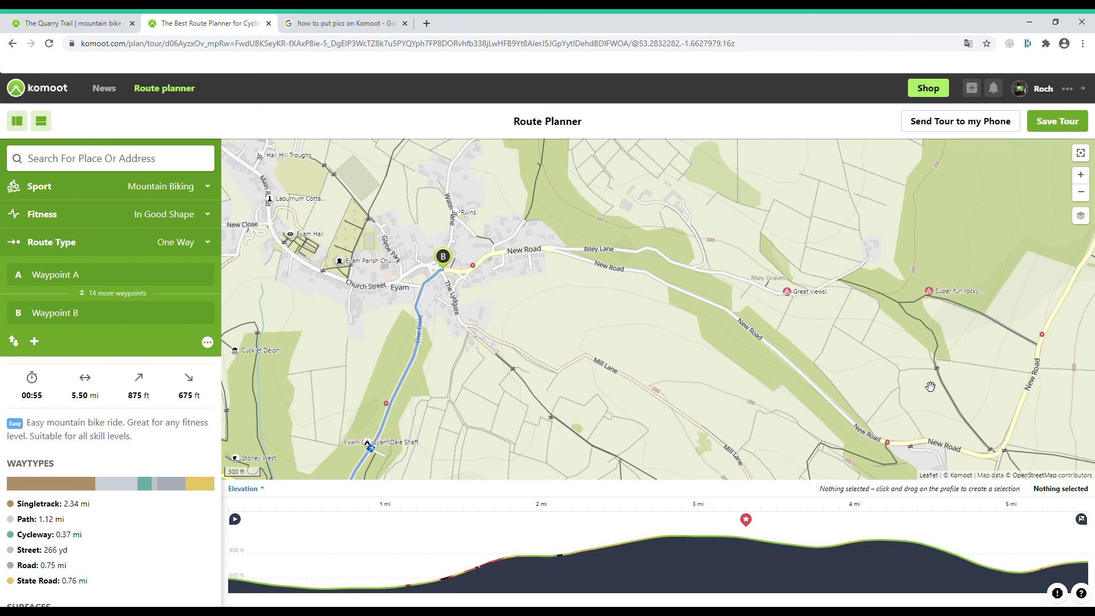
left_click_drag(791, 415, 710, 256)
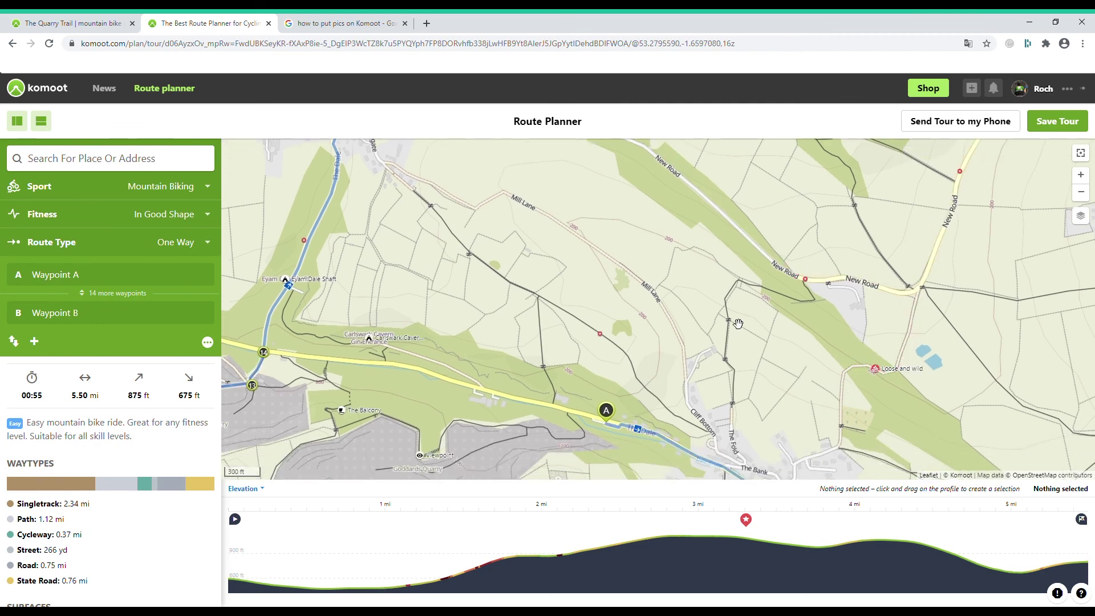
left_click_drag(734, 320, 728, 454)
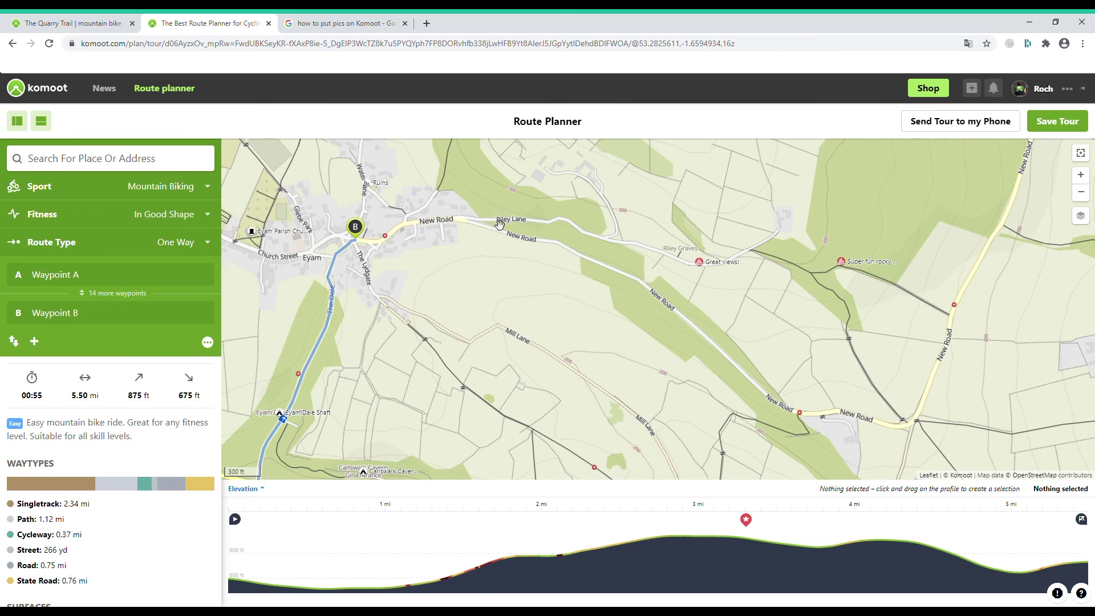
Extend the route via Riley Lane and east of Eyam to include the Super fun rocky and rooty descent
left_click(555, 229)
left_click(562, 184)
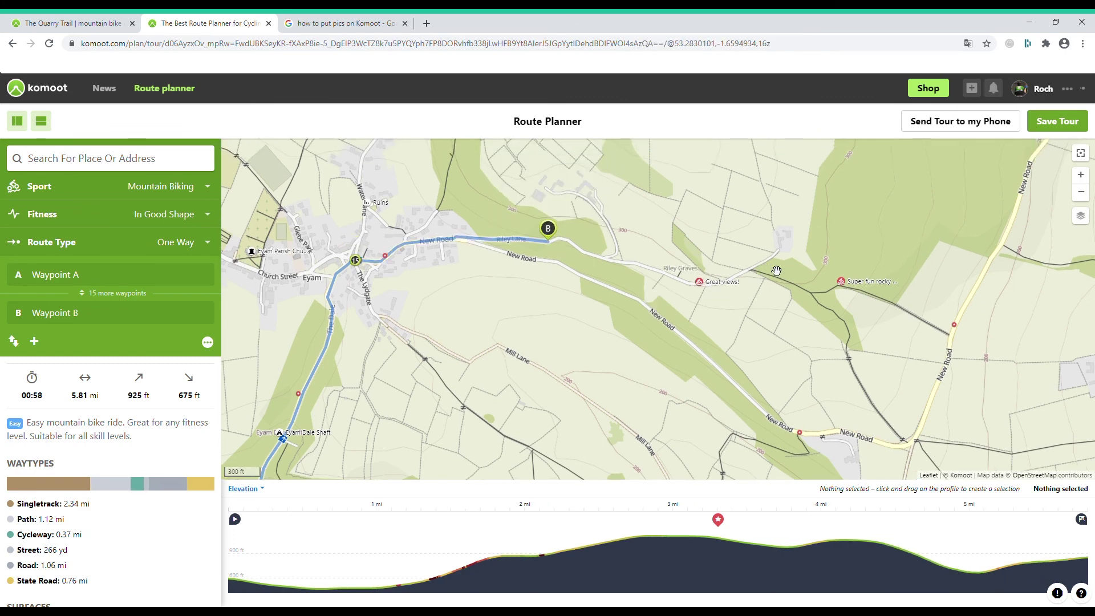
left_click(752, 280)
left_click(742, 212)
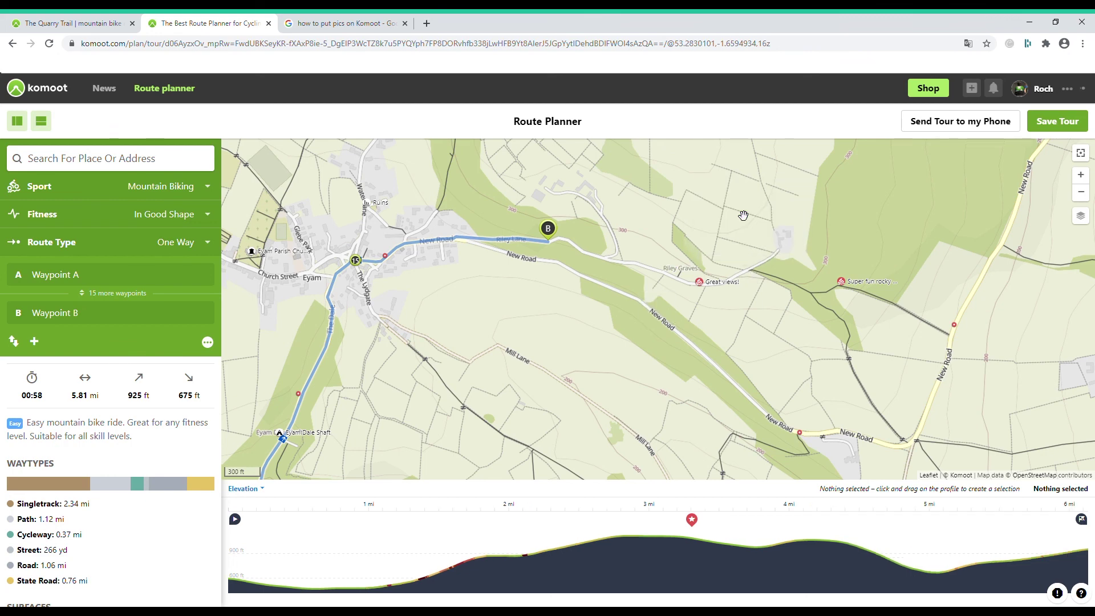
left_click(865, 283)
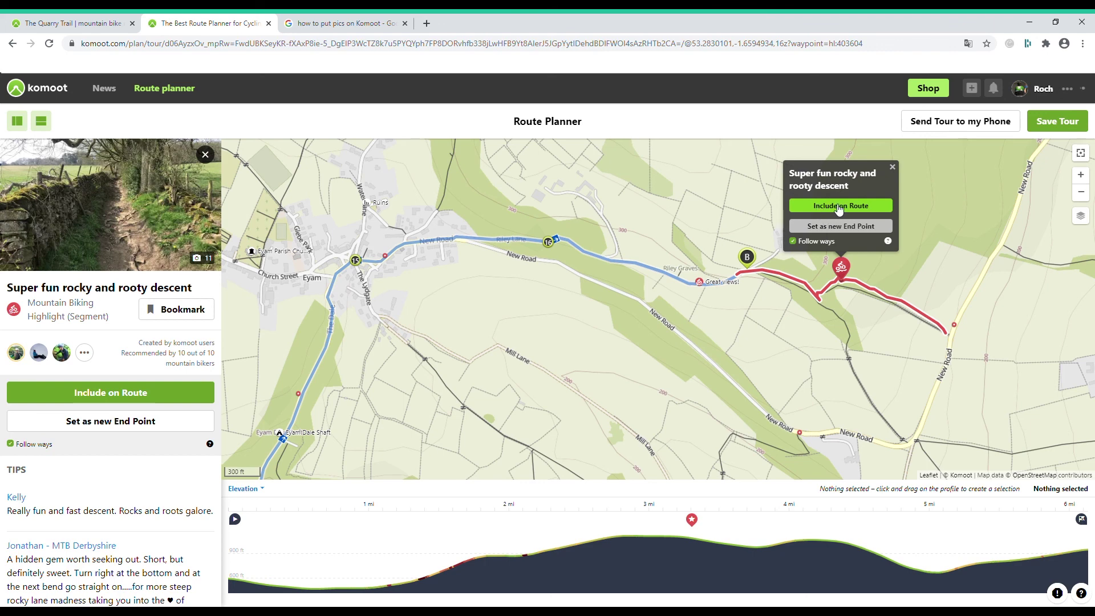
left_click(875, 205)
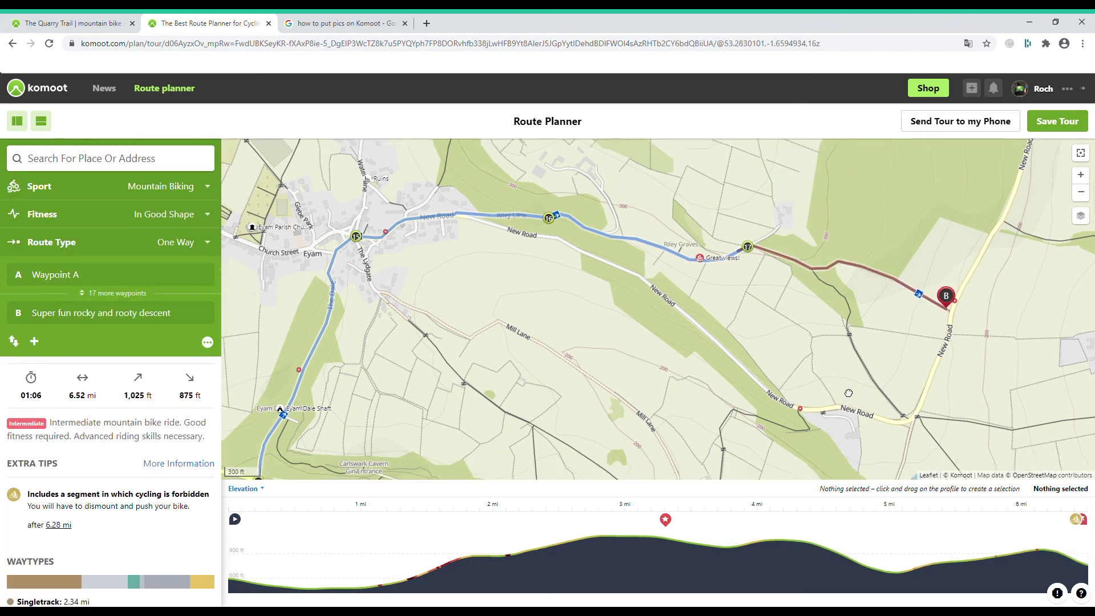
Add a waypoint near New Road and make the Loose and wild highlight the route end
left_click(928, 242)
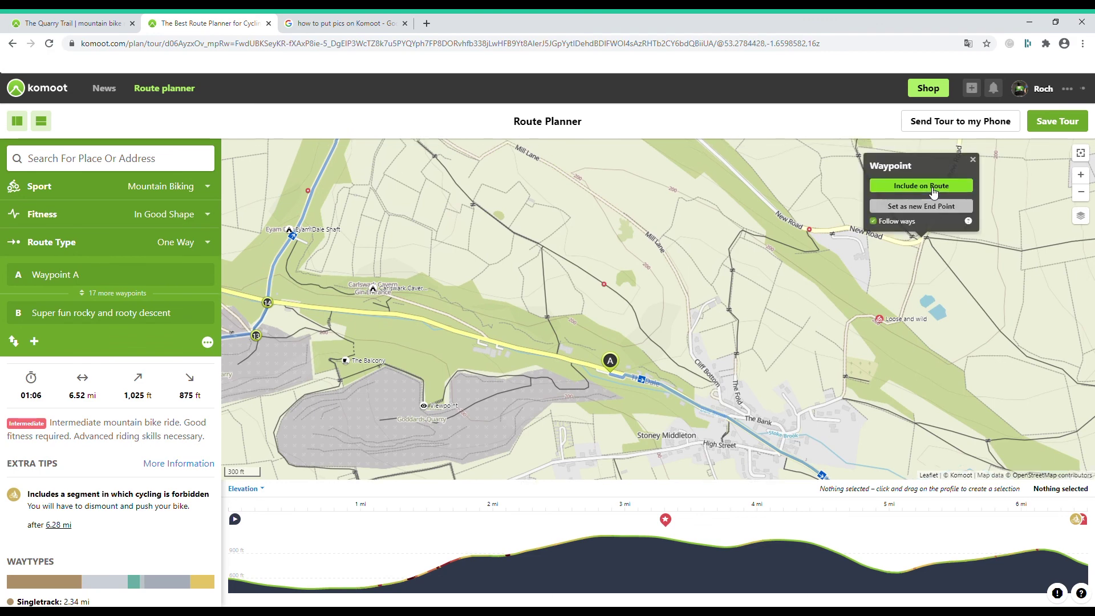
left_click(920, 188)
left_click(882, 325)
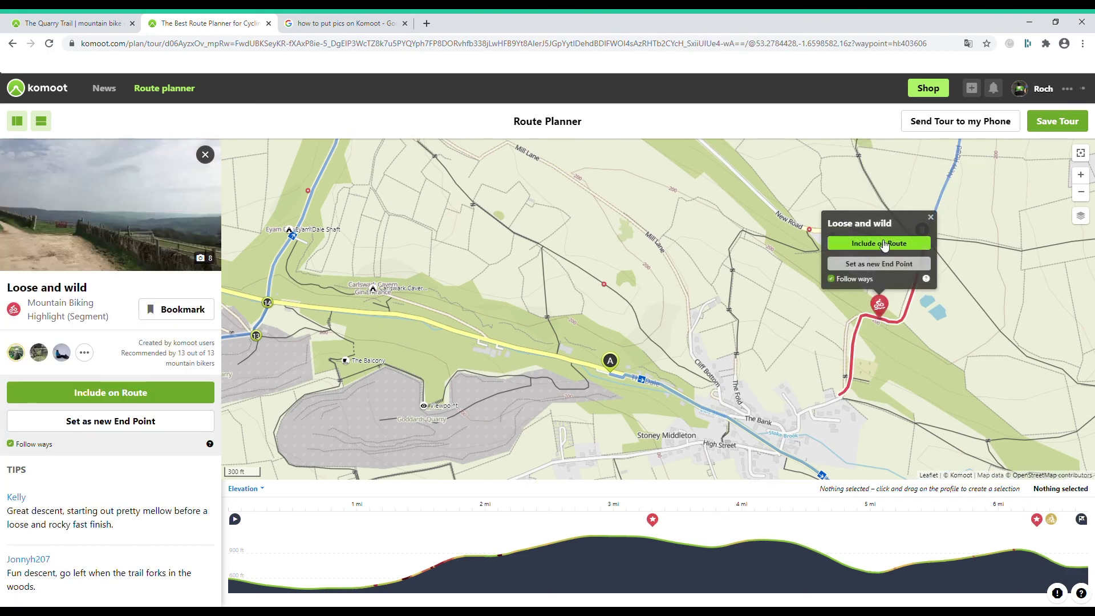
left_click(881, 264)
left_click_drag(740, 373, 796, 296)
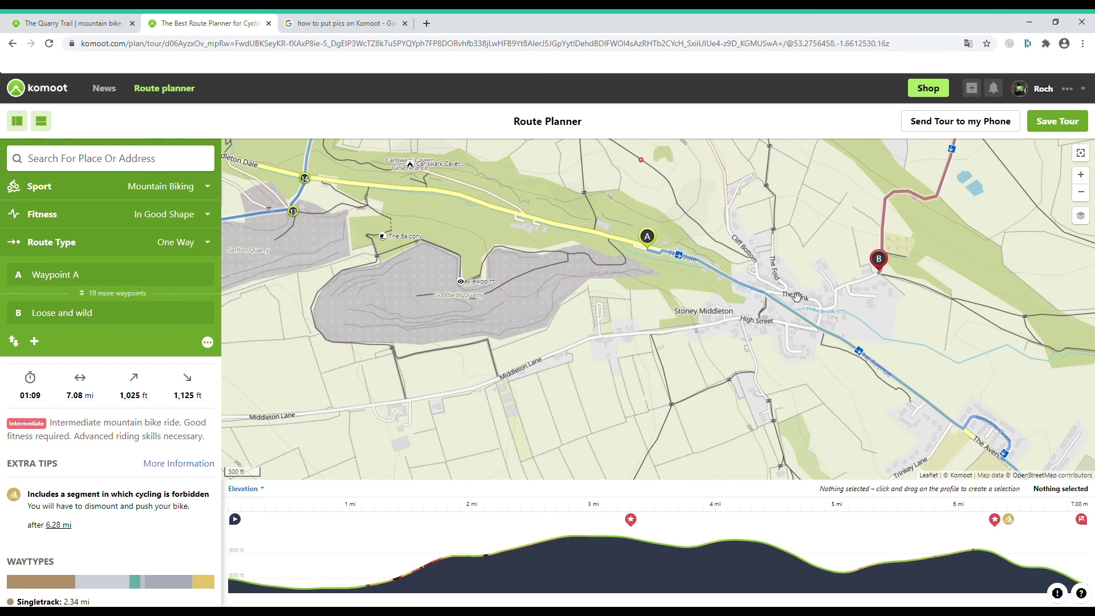
left_click(848, 283)
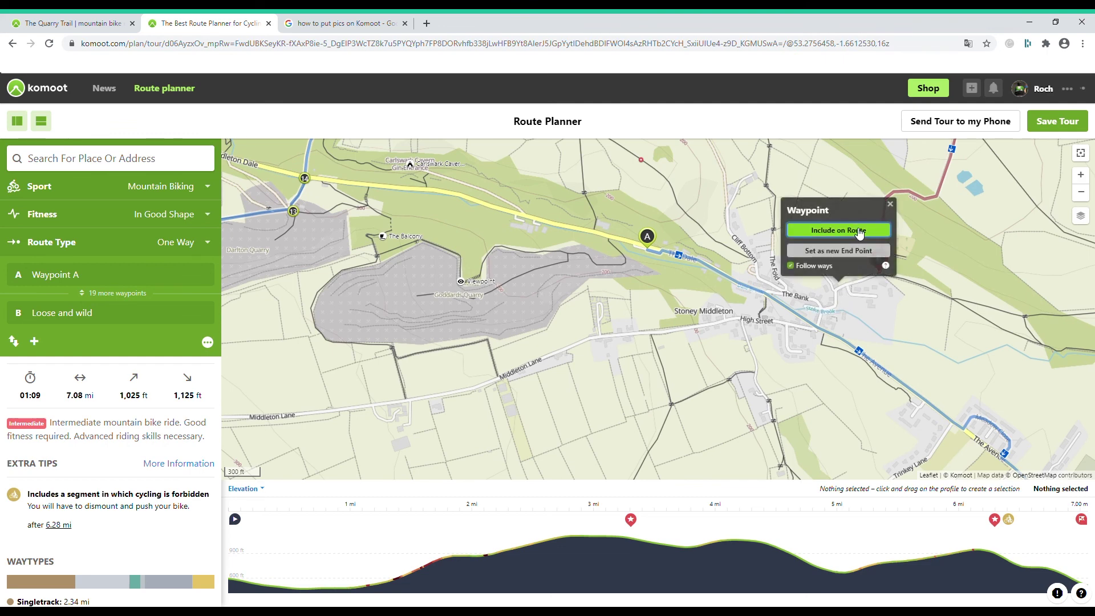
Add a waypoint near The Bank, reroute through High Street, and remove waypoint 2
left_click(860, 230)
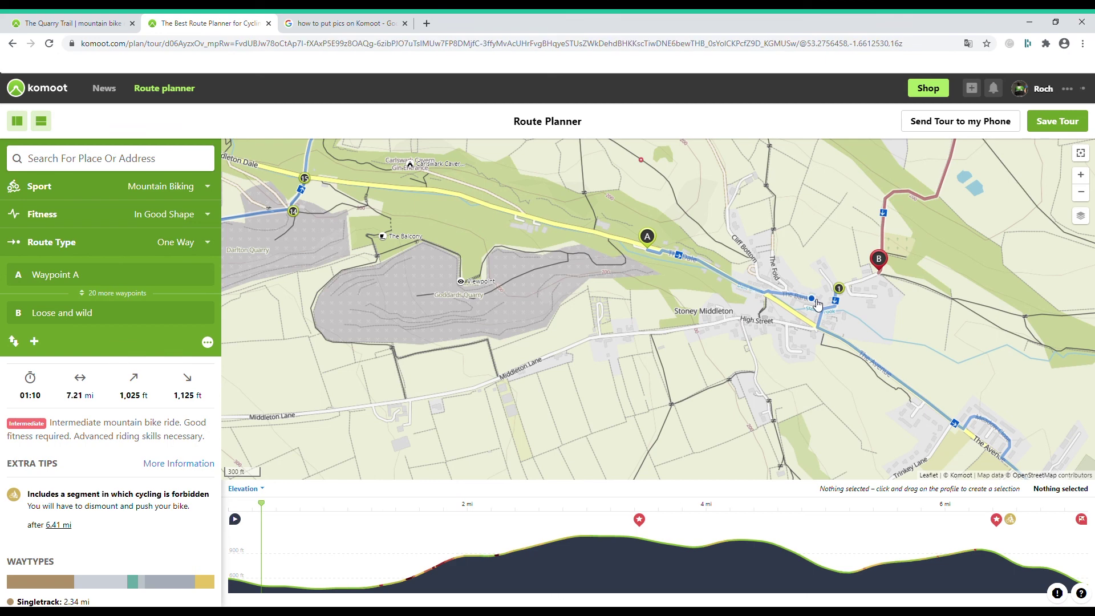
left_click_drag(816, 300, 799, 318)
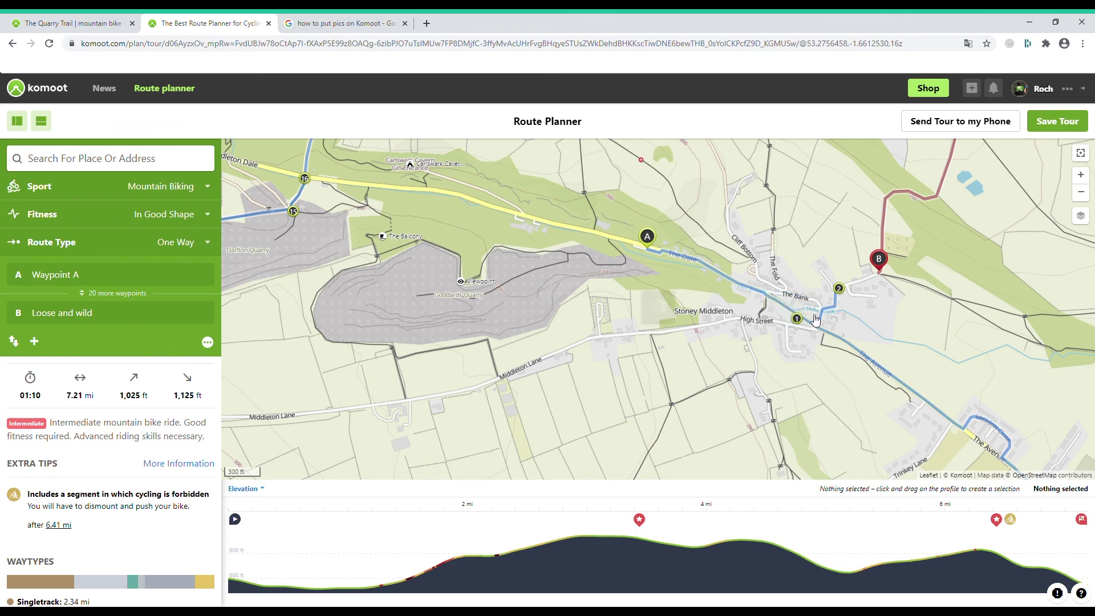
left_click(841, 293)
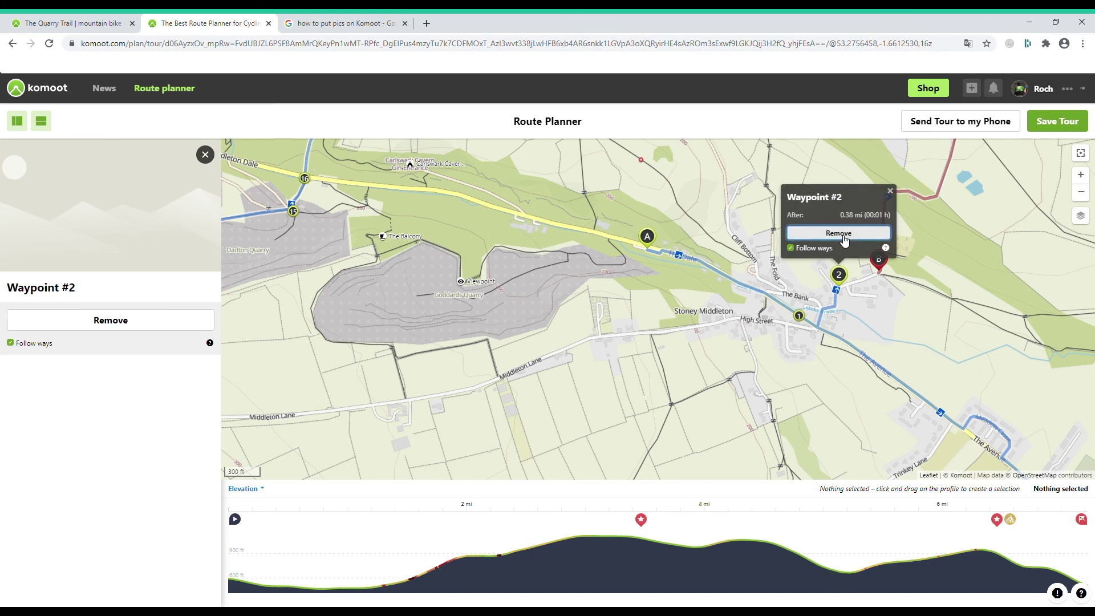
left_click(839, 233)
Move the route end through Stoney Middleton to beside the start, then zoom out to view the loop
left_click(857, 266)
left_click(856, 258)
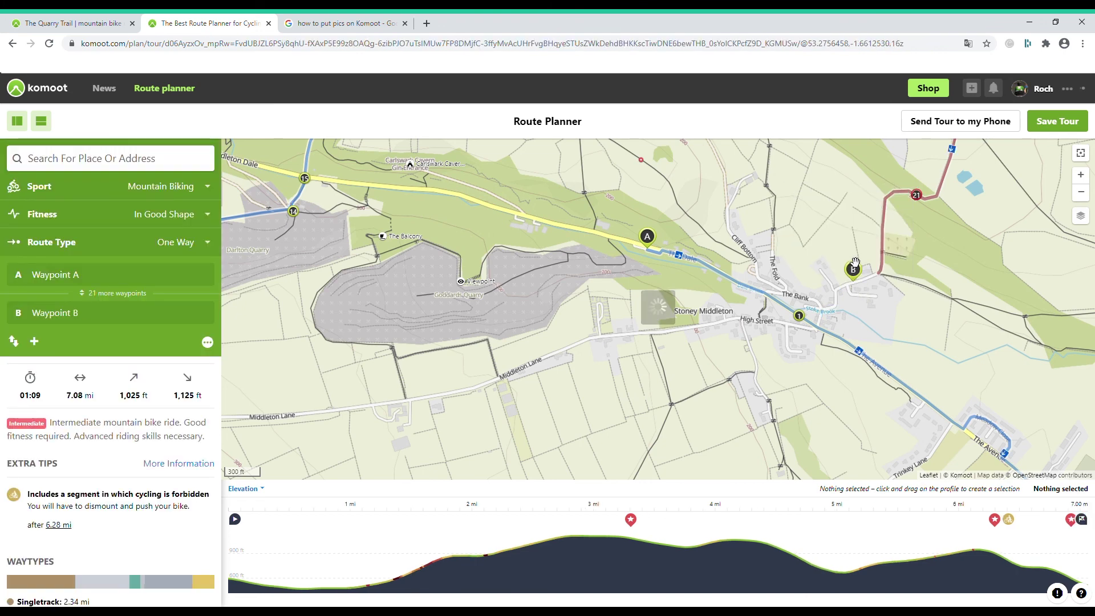
left_click(827, 325)
left_click(826, 288)
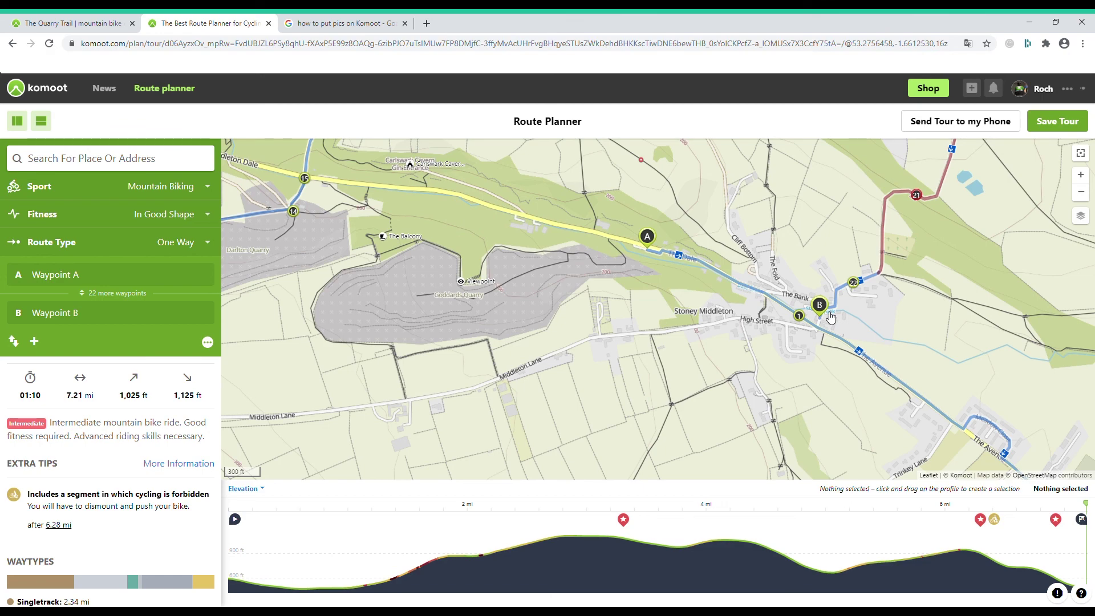
scroll(639, 311, "down", 3)
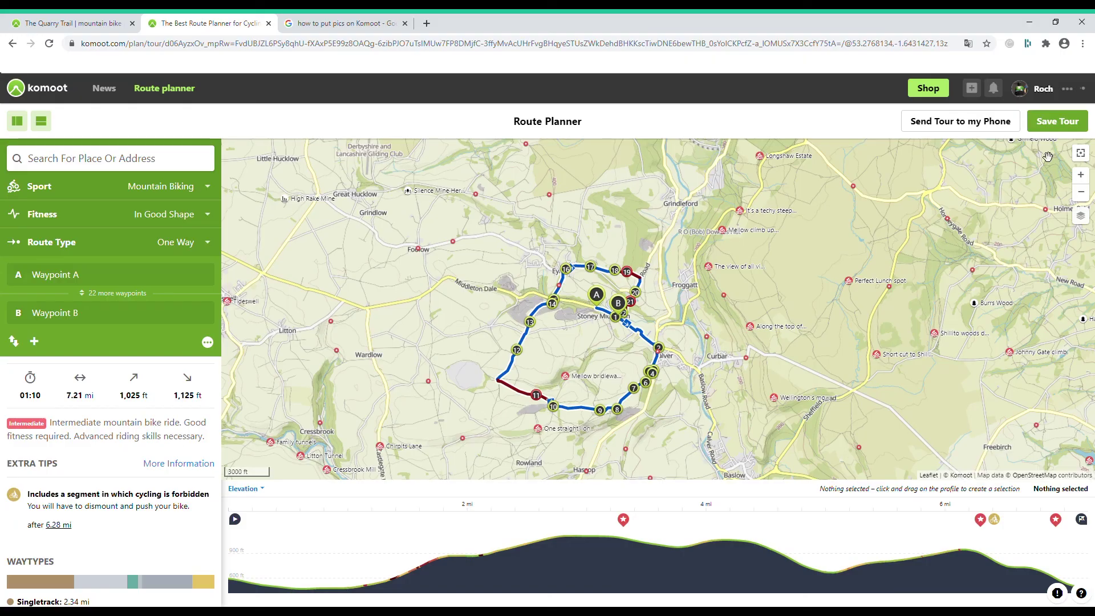
Save the loop as a tour renamed 'Quarry Trail' and acknowledge the cycling restrictions notice
left_click(1055, 122)
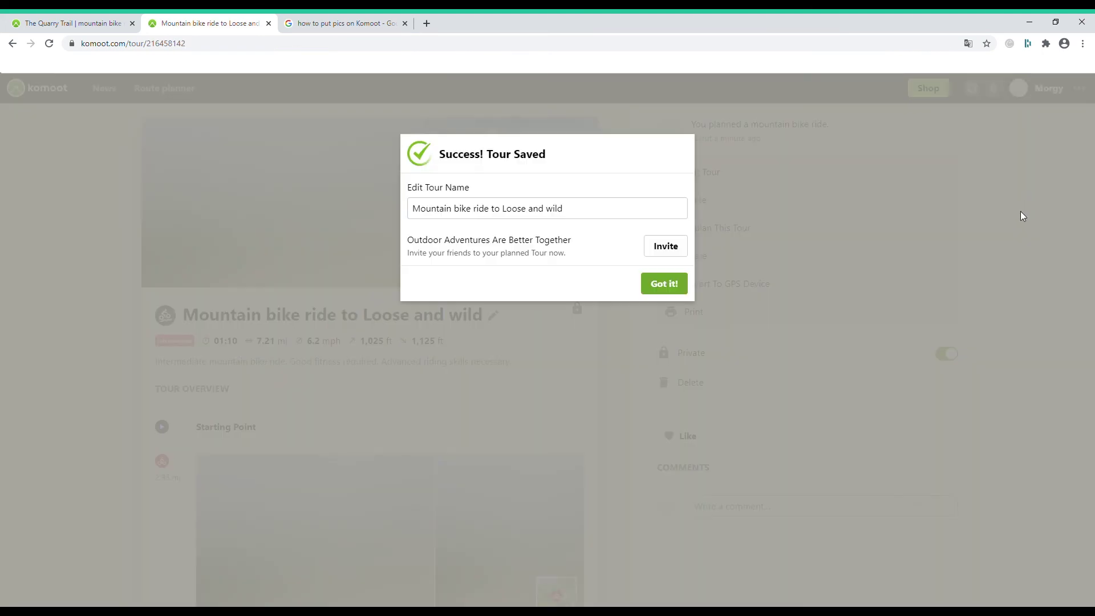
left_click_drag(576, 213, 394, 212)
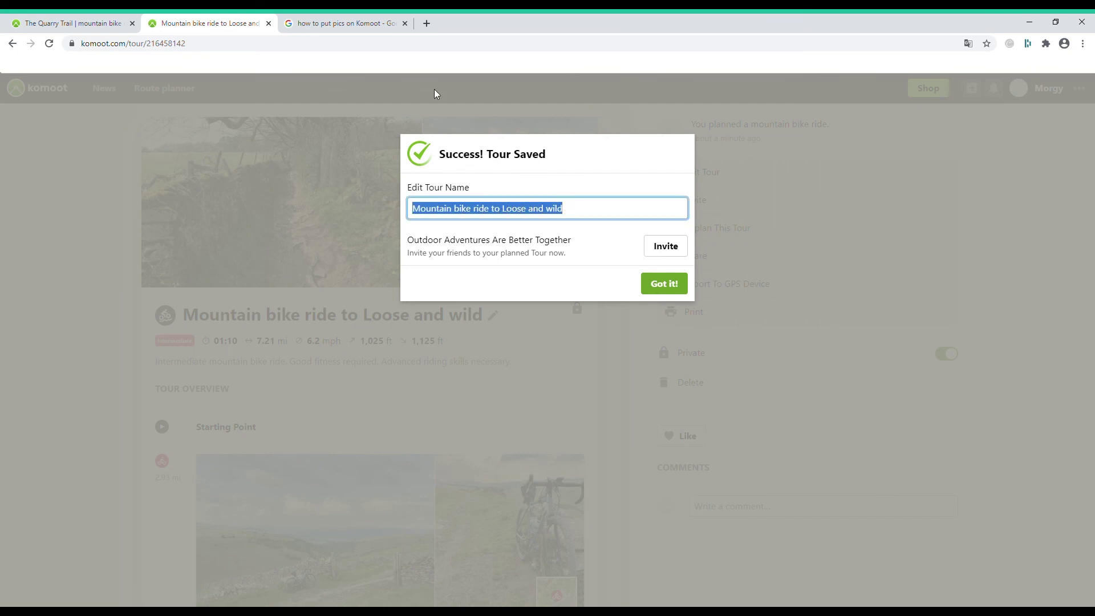
type("Quarr")
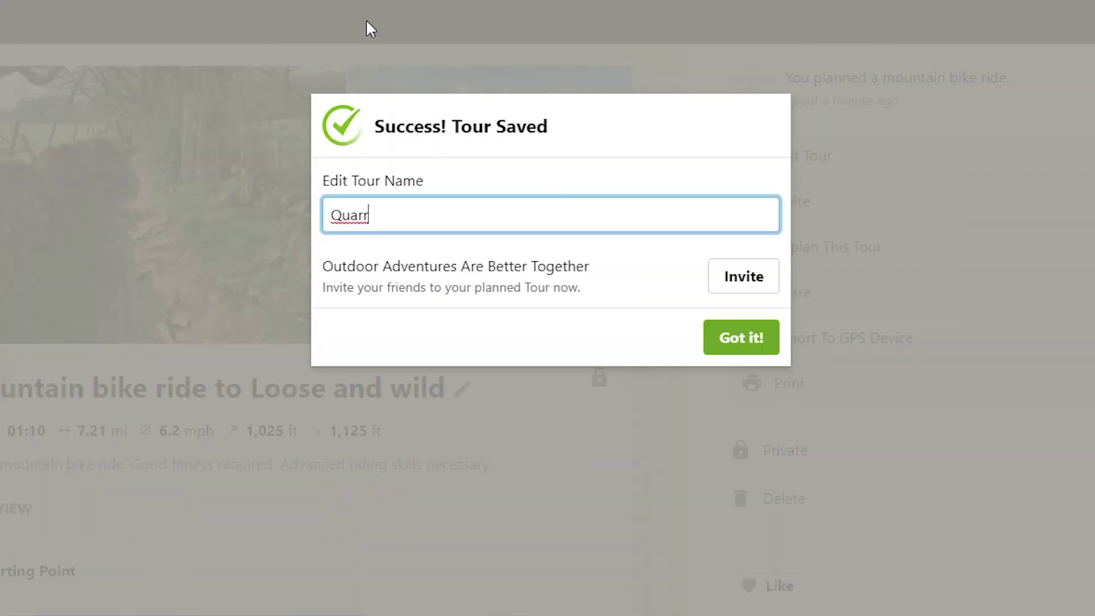
type("y Trai")
type("l")
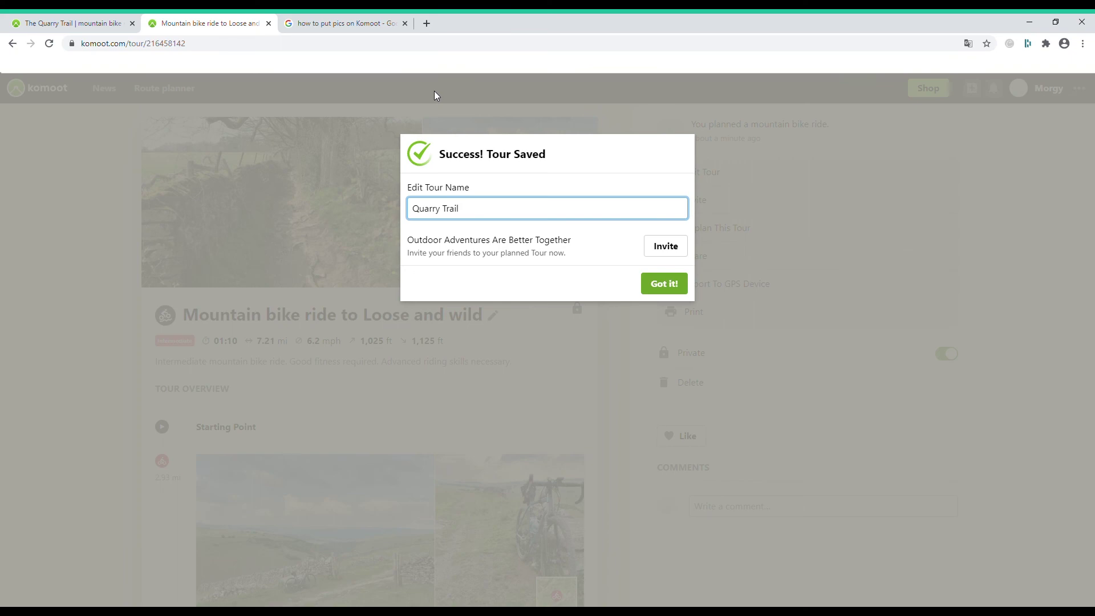
left_click(668, 289)
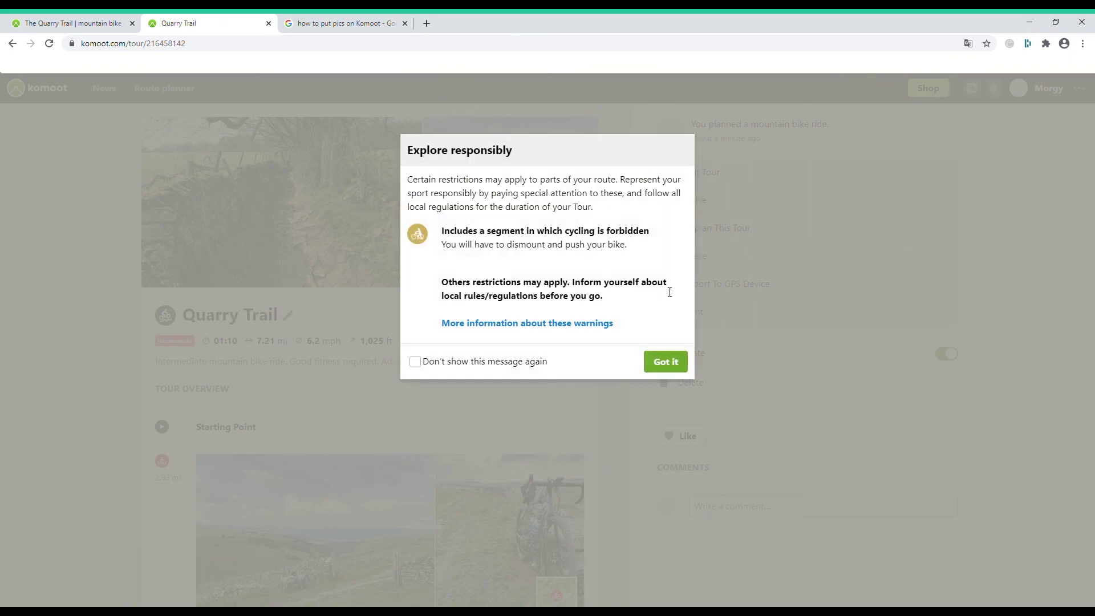
left_click(684, 365)
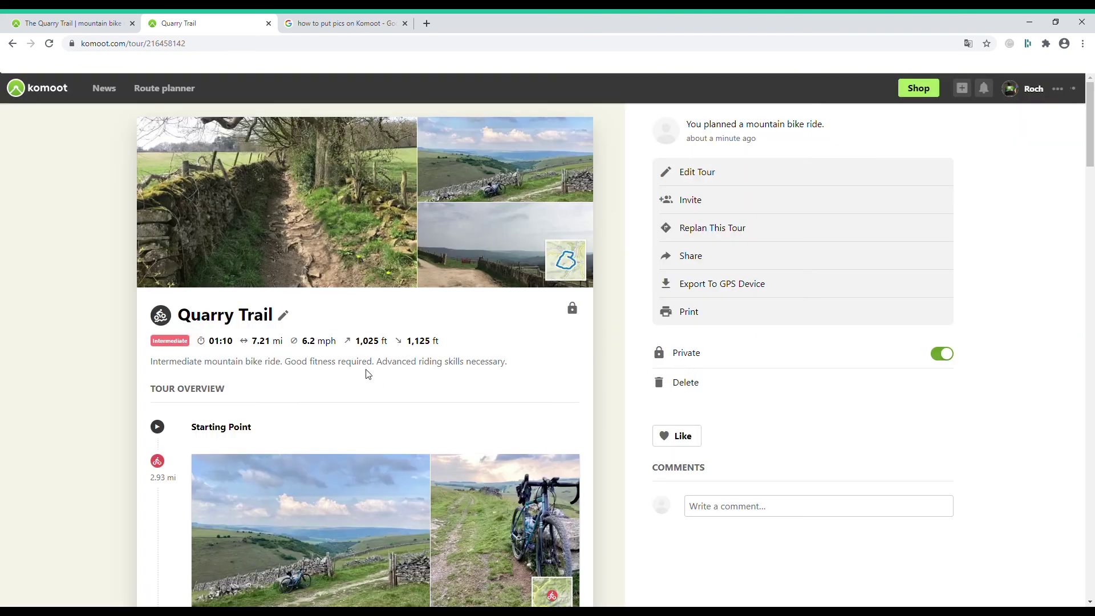
scroll(367, 374, "down", 1)
scroll(197, 357, "up", 1)
scroll(289, 244, "down", 7)
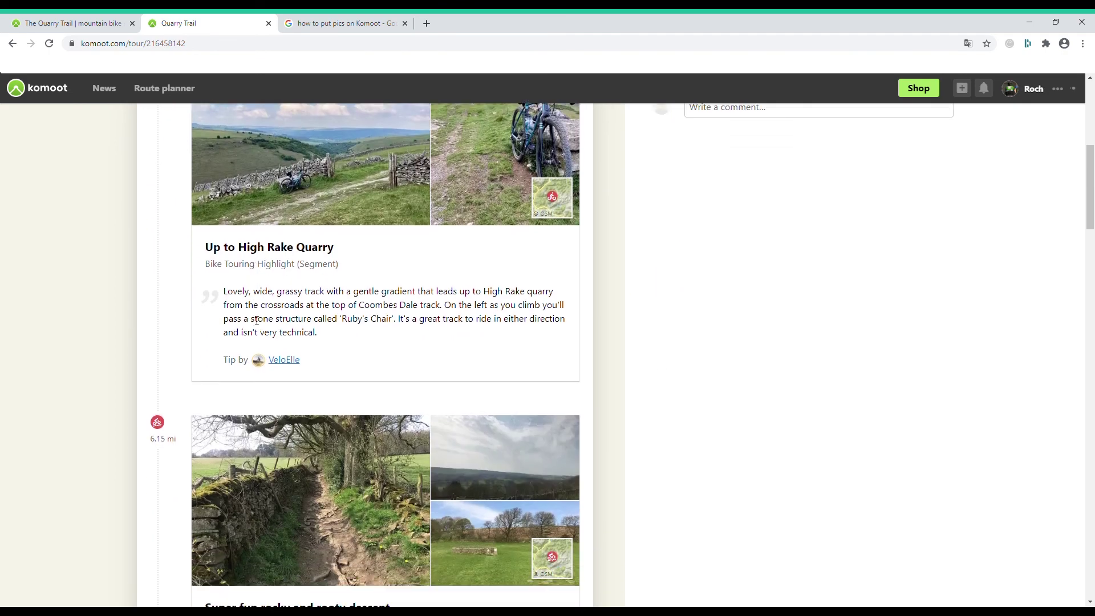
scroll(257, 321, "up", 5)
scroll(257, 321, "down", 10)
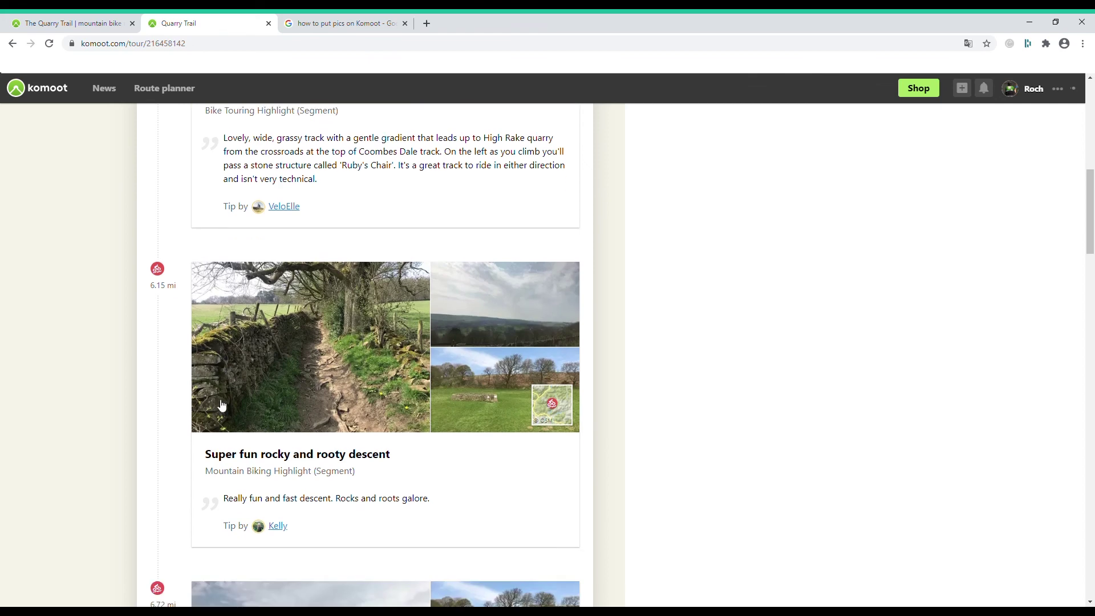
scroll(214, 430, "down", 2)
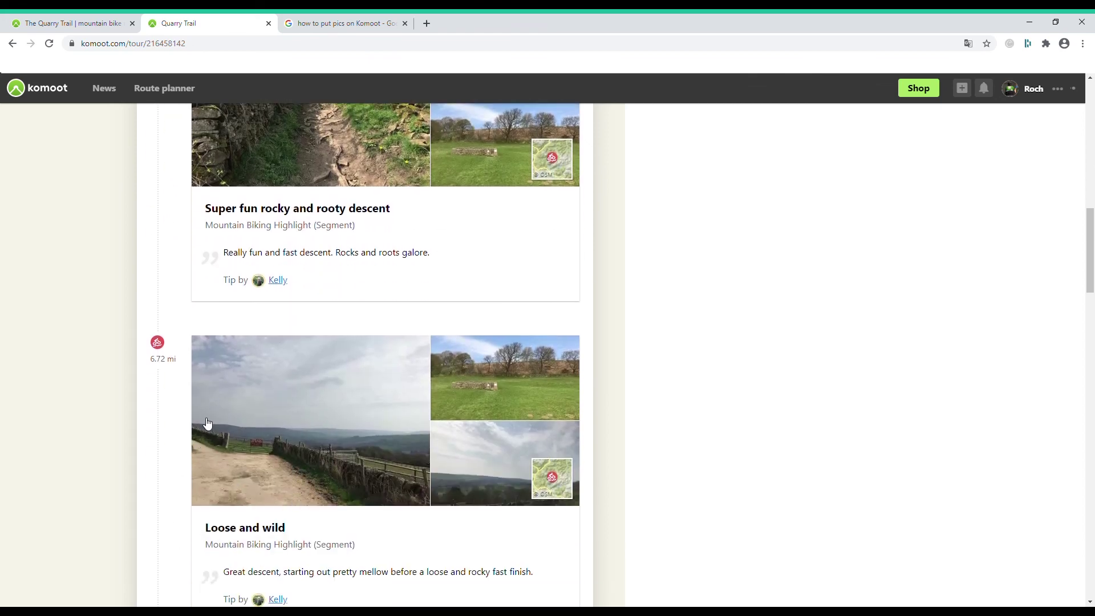
scroll(208, 422, "down", 1)
scroll(281, 330, "up", 3)
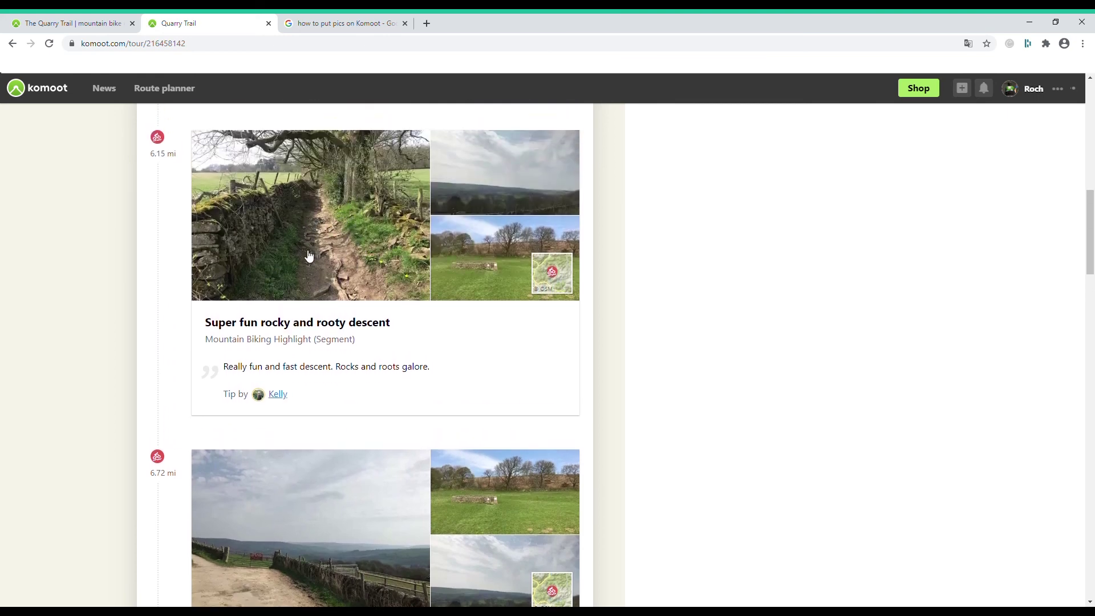
scroll(294, 286, "down", 9)
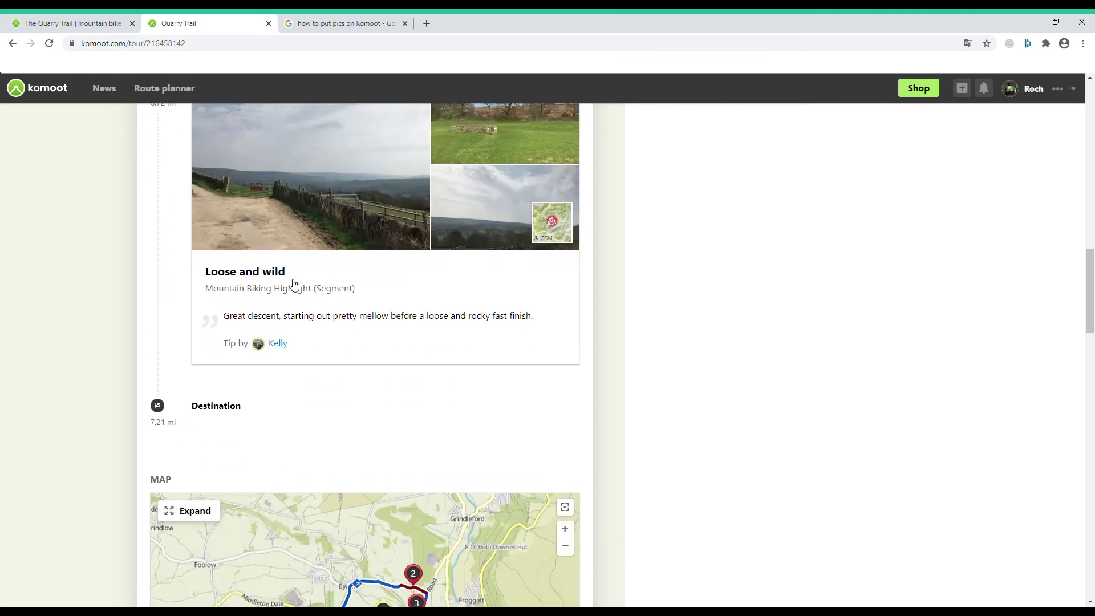
scroll(291, 283, "down", 1)
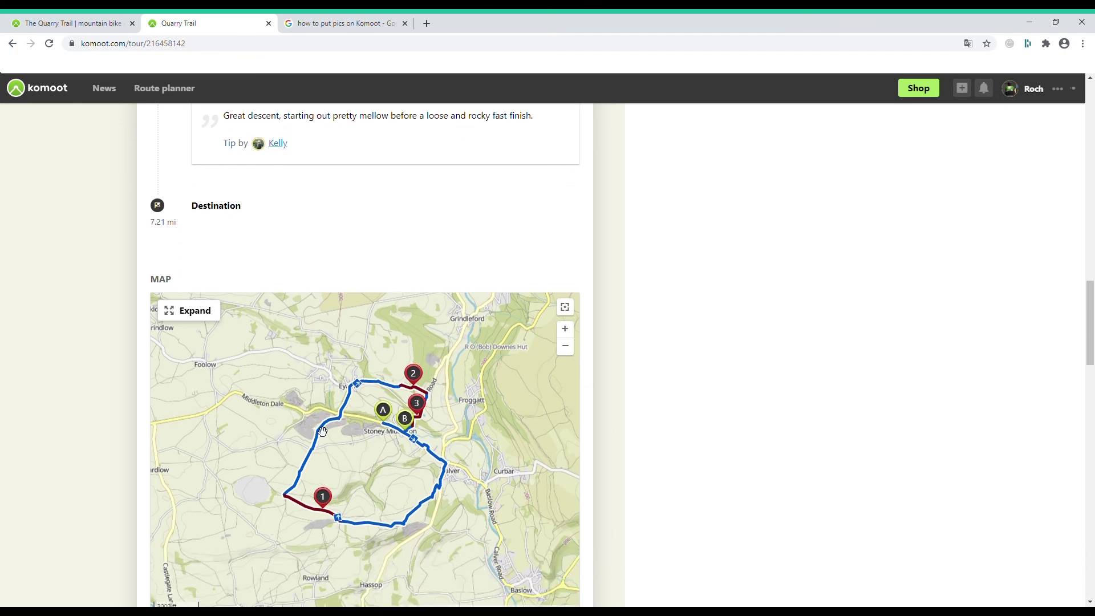
scroll(322, 431, "down", 3)
scroll(322, 432, "down", 3)
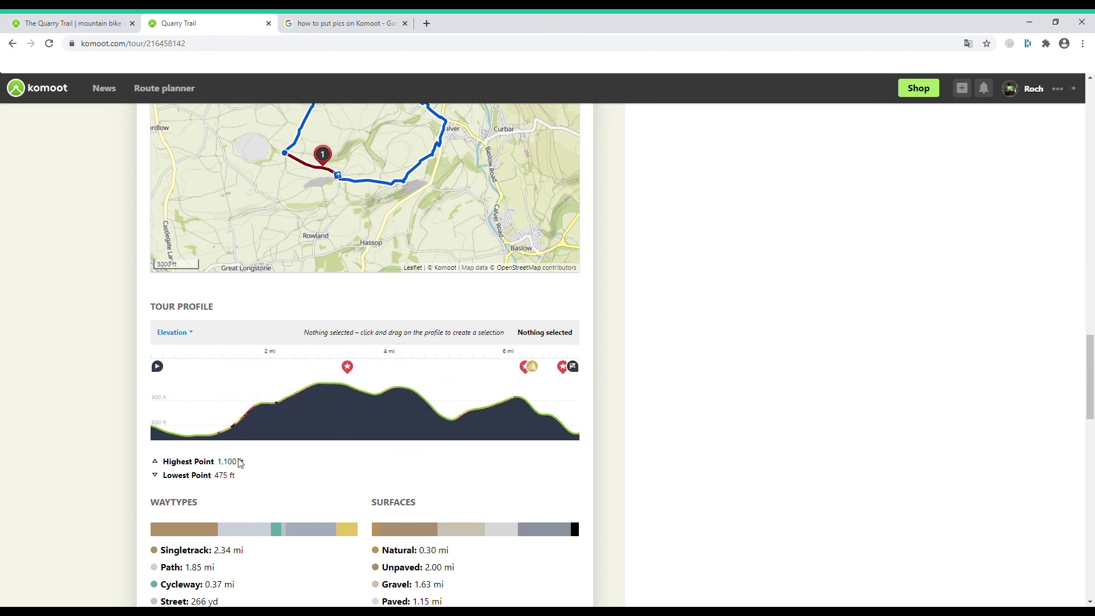
scroll(327, 498, "down", 3)
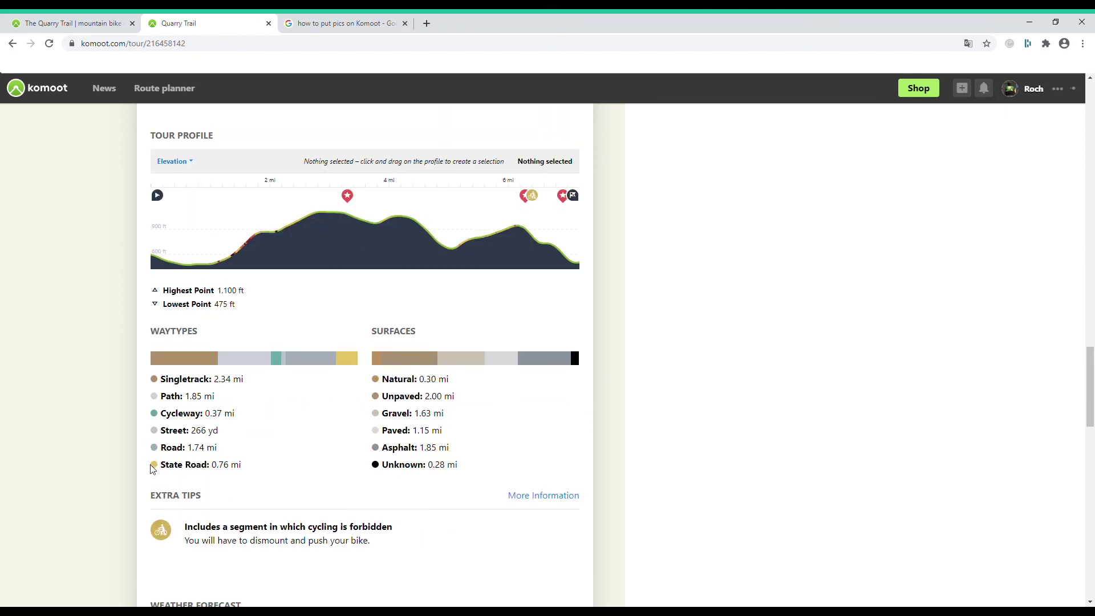